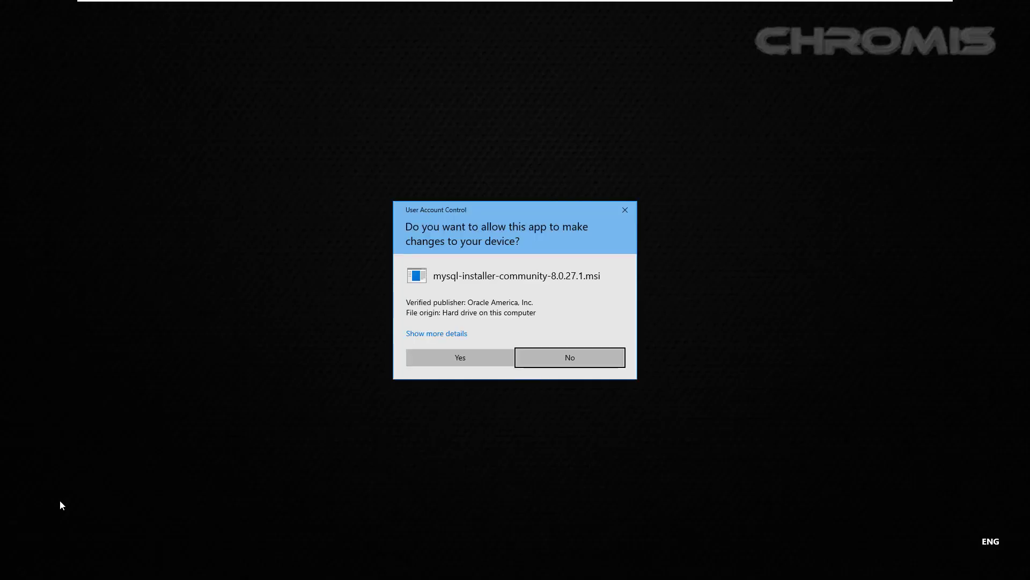
Step: Approve both UAC prompts for the MySQL installer package and its launcher
key(Left)
key(Return)
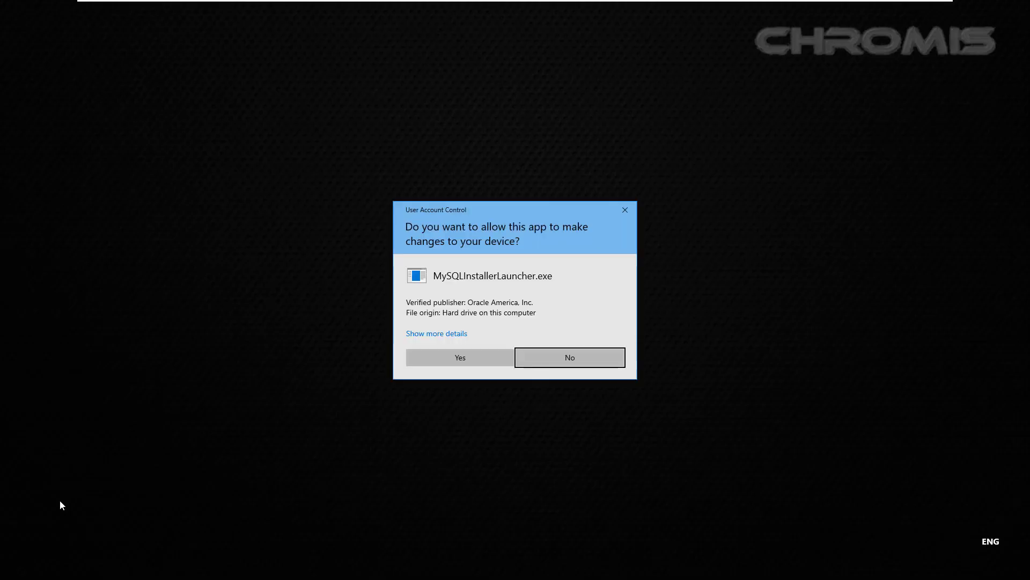
key(Return)
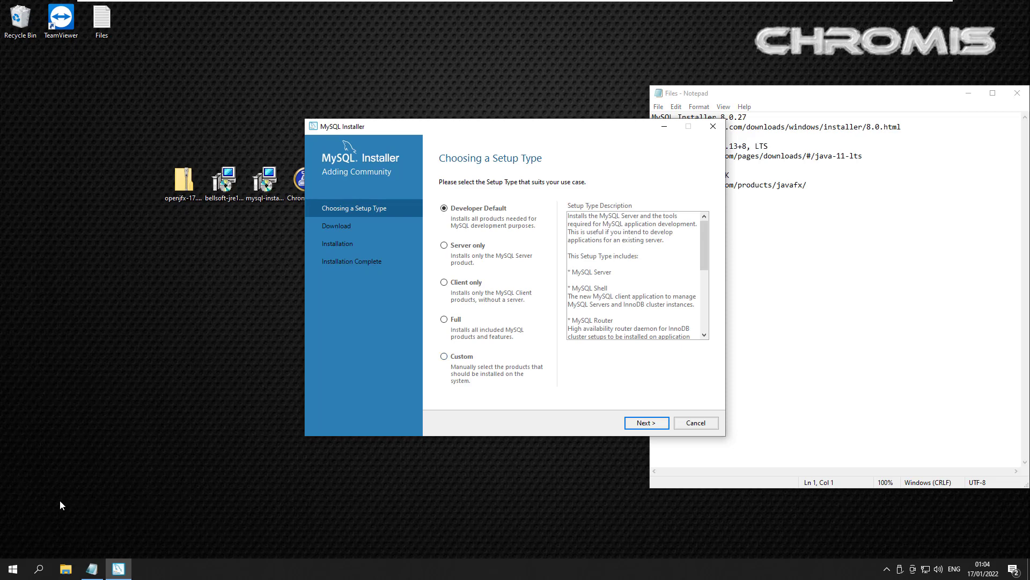
Step: Choose a Custom setup and queue MySQL Server 8.0.27 - X64
key(Up)
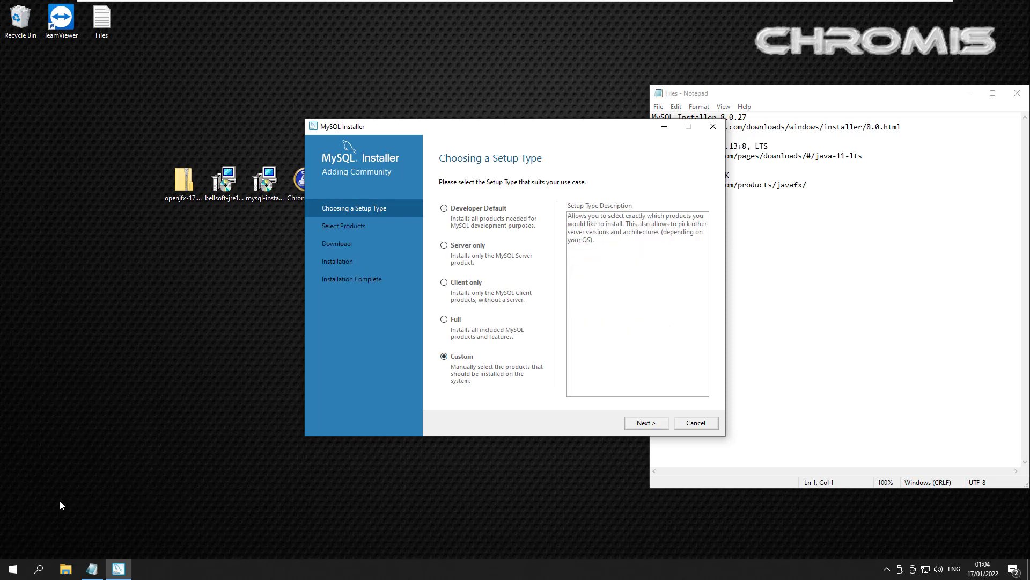
key(Return)
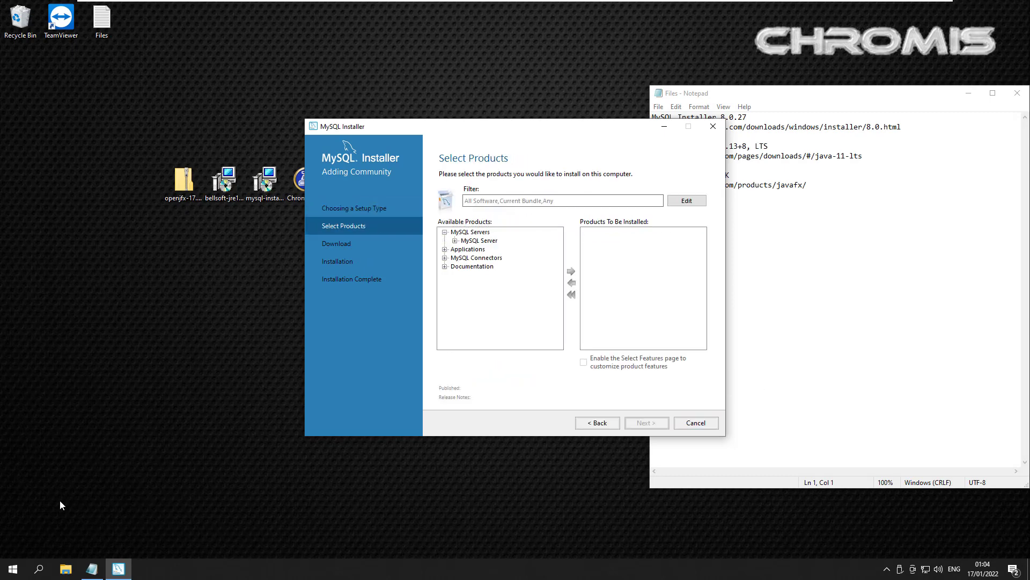
key(Right)
key(Down)
key(Right)
key(Down)
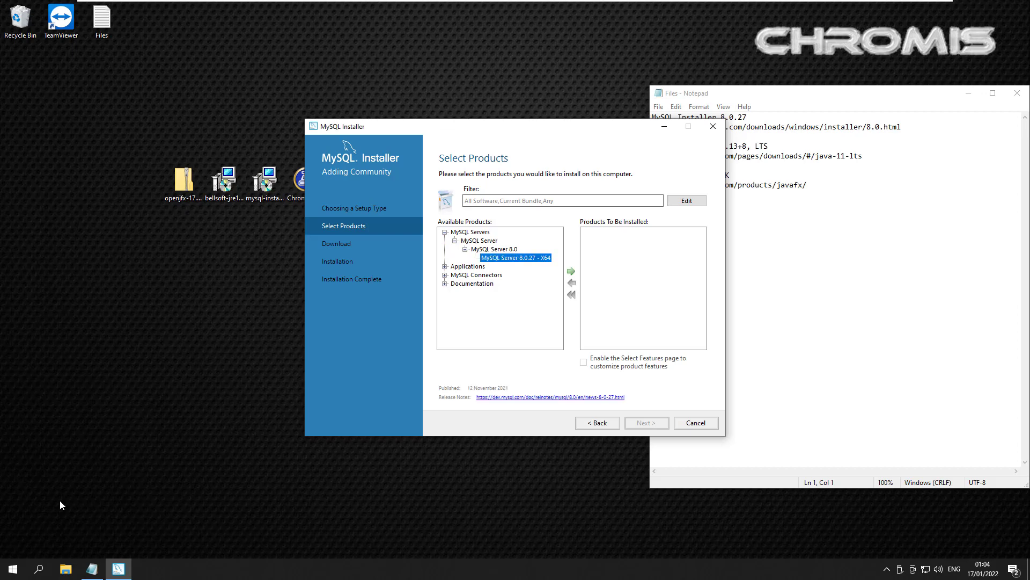
key(Right)
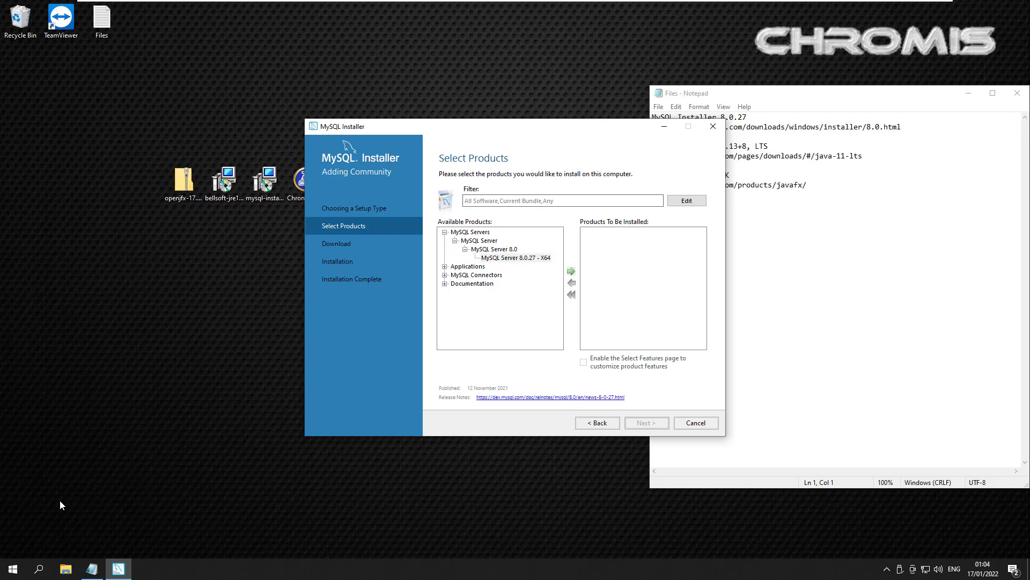
Step: Queue MySQL Workbench 8.0.27 - X64 as well and continue to the summary
key(Down)
key(Right)
key(Down)
key(Right)
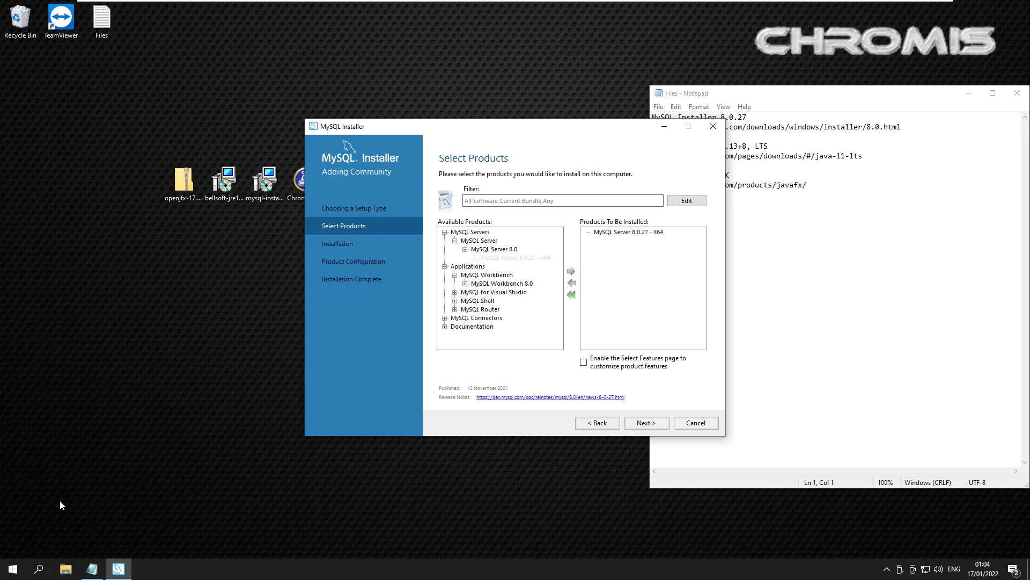
key(Down)
key(Right)
key(Down)
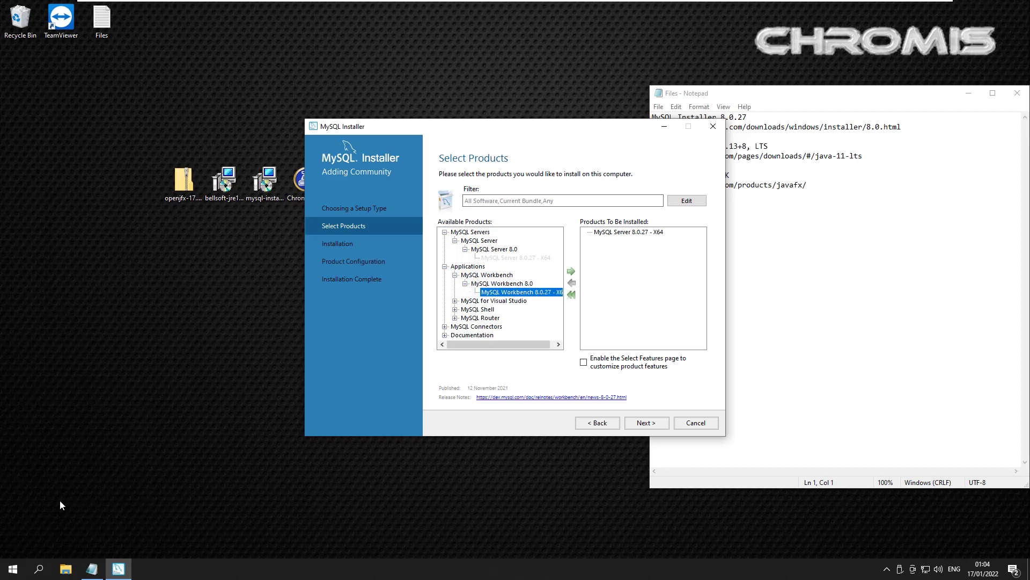
key(Right)
key(Tab)
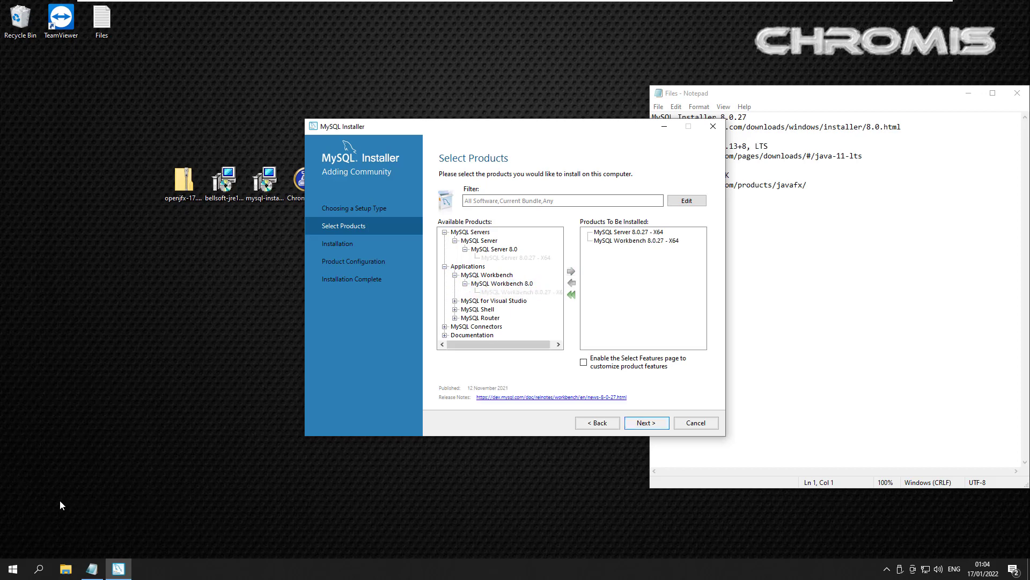
key(space)
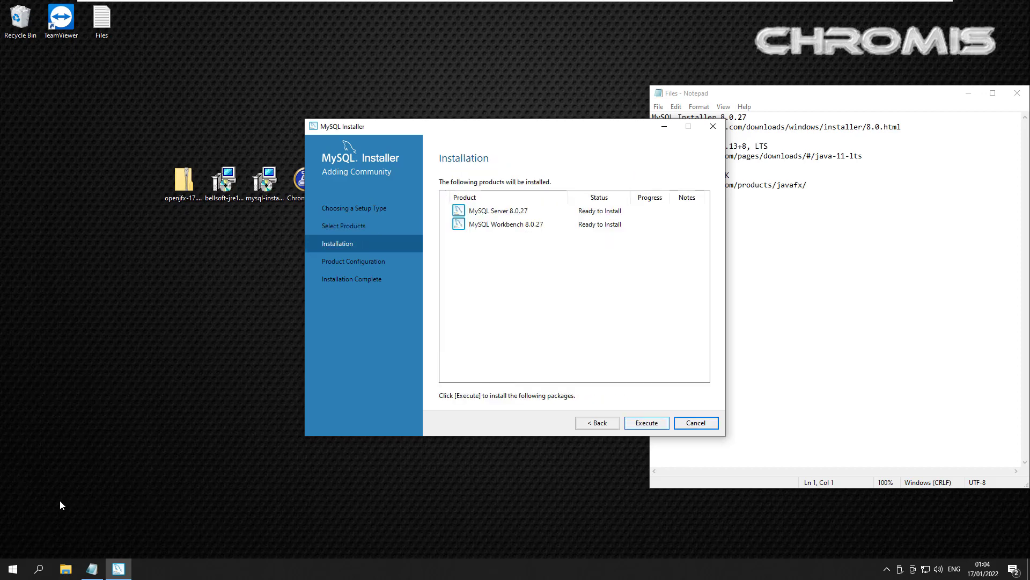
Step: Execute the install of MySQL Server and Workbench 8.0.27, then continue to authentication settings
key(shift+Tab)
key(space)
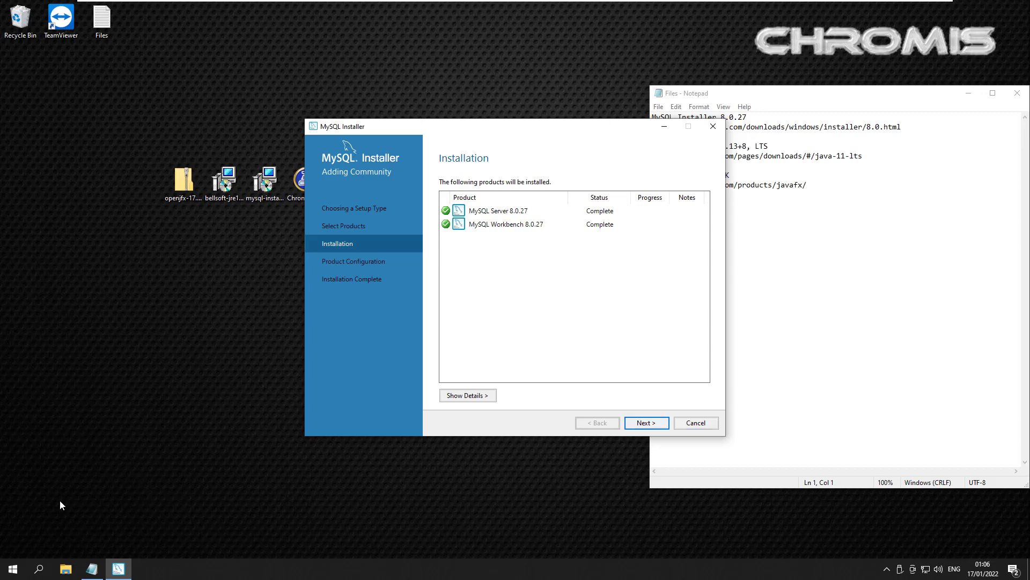
key(Return)
key(Return)
key(Return)
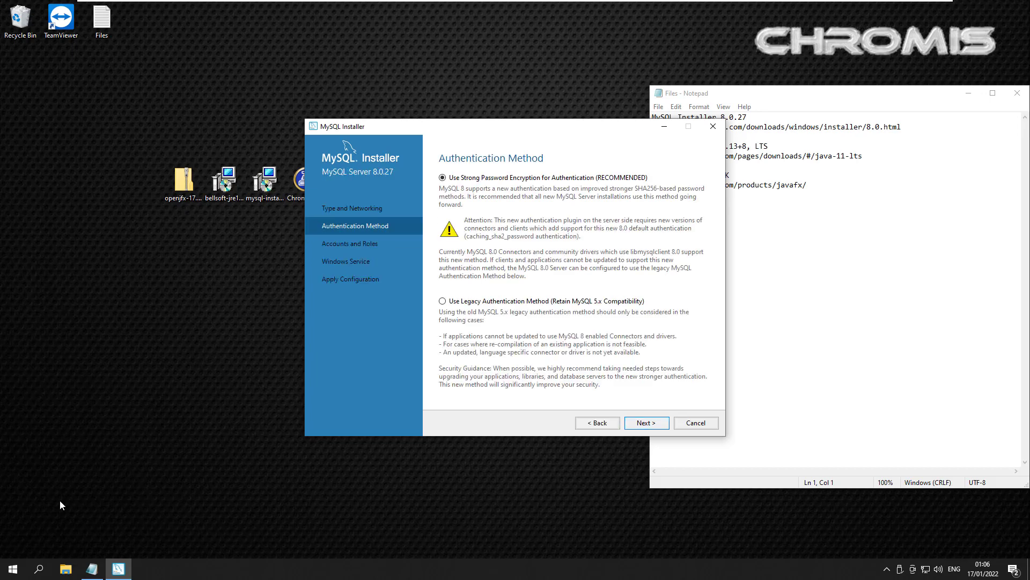
Step: Keep strong password encryption and enter and repeat the root account password
key(Return)
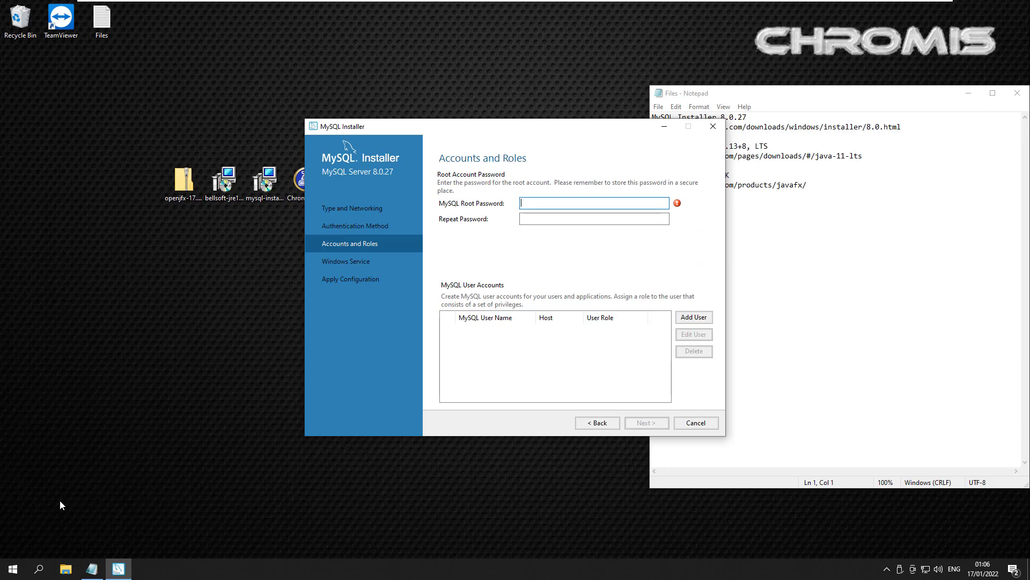
key(Tab)
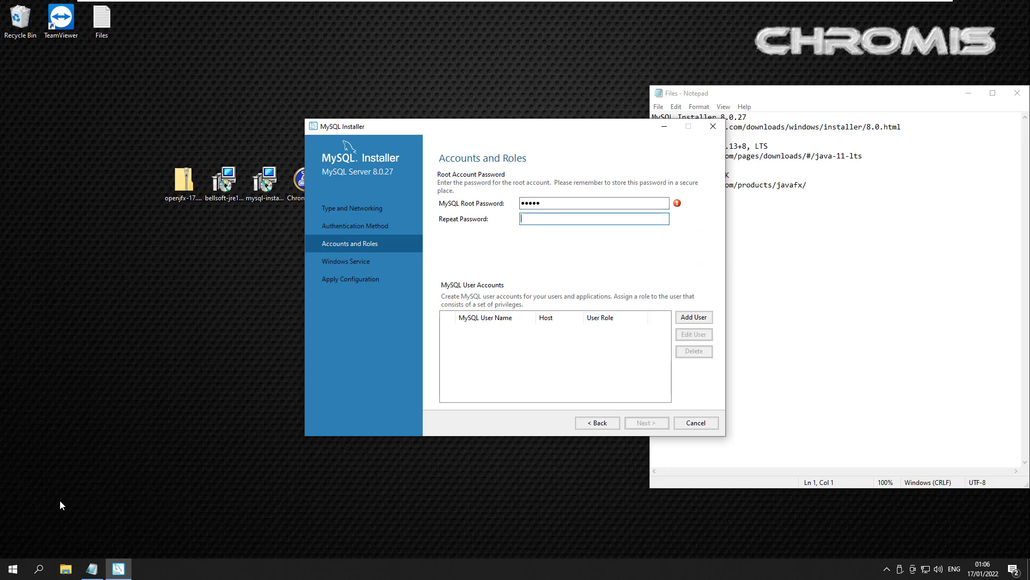
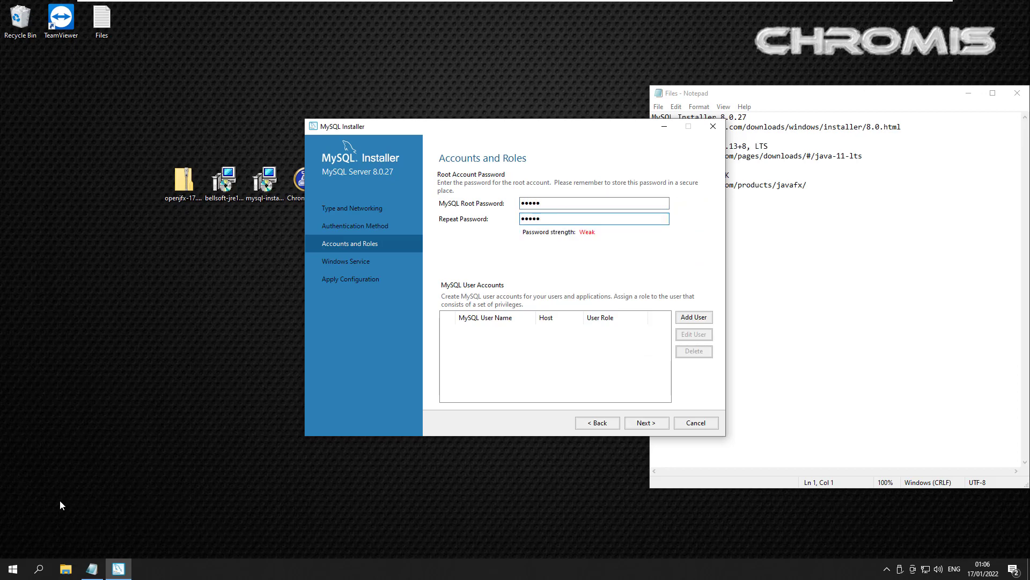
Step: Add database user 'pos' with the DB Admin role and its password
key(Tab)
key(Tab)
key(space)
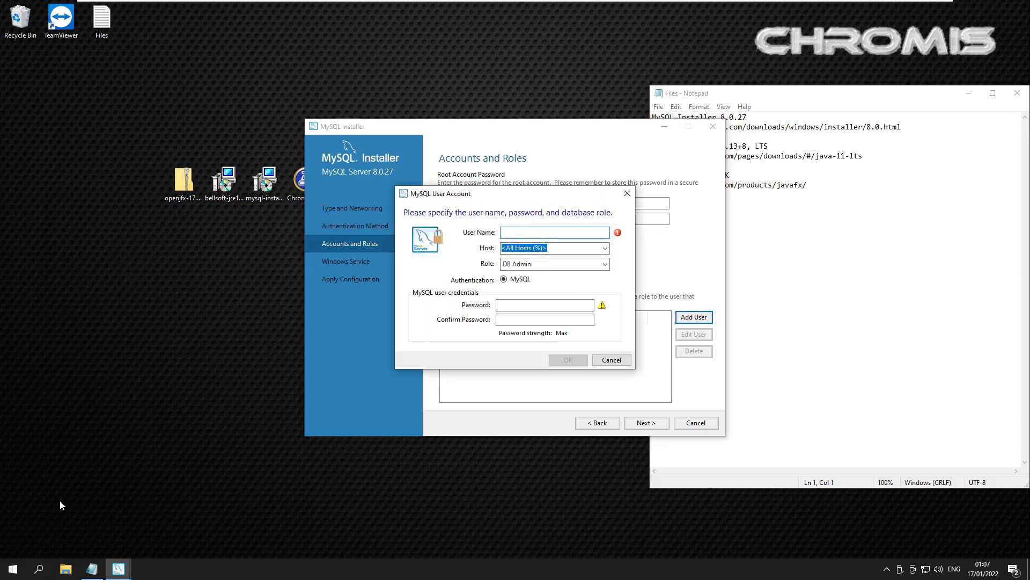
text(pos)
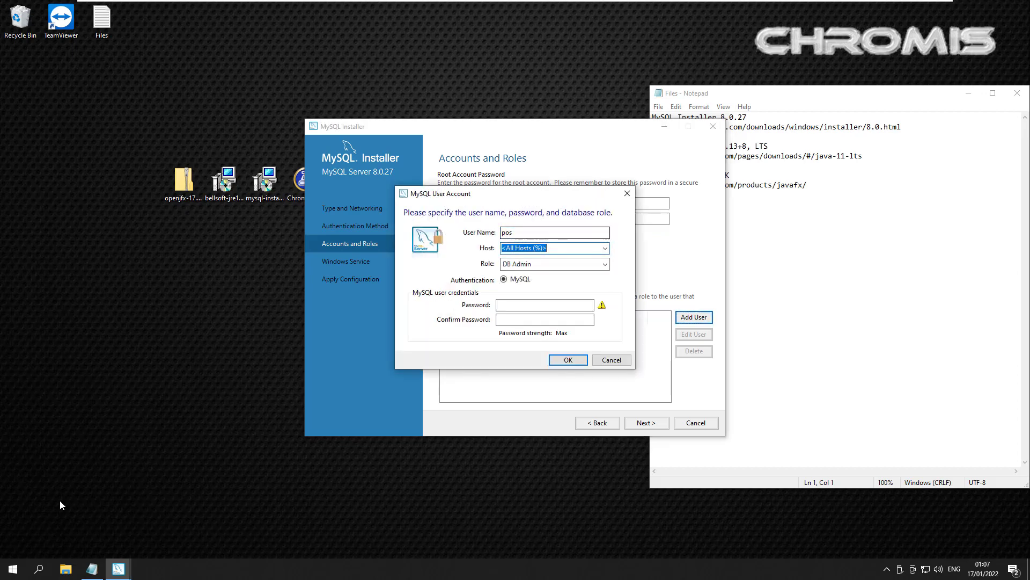
key(Tab)
key(alt+Down)
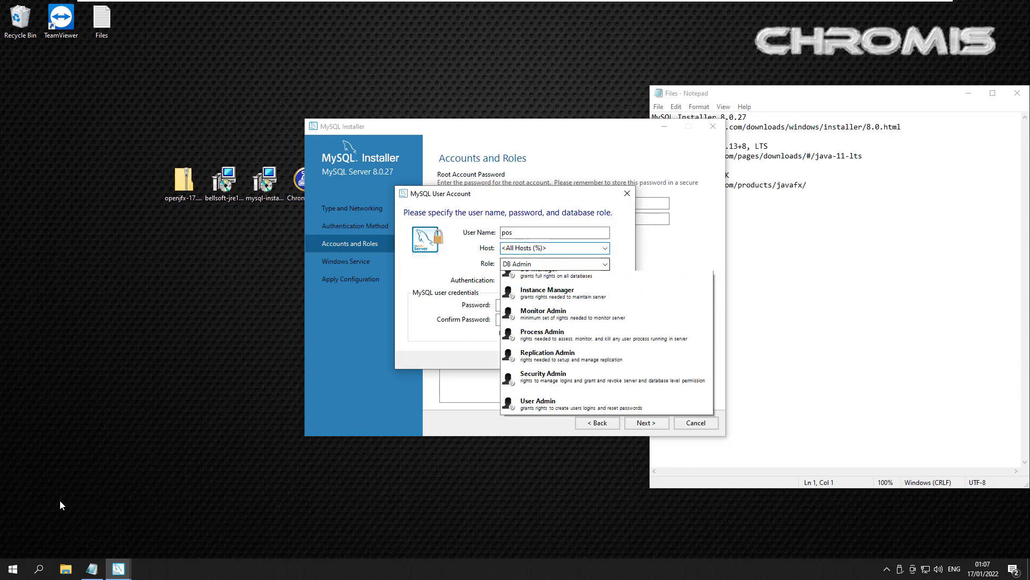
key(Return)
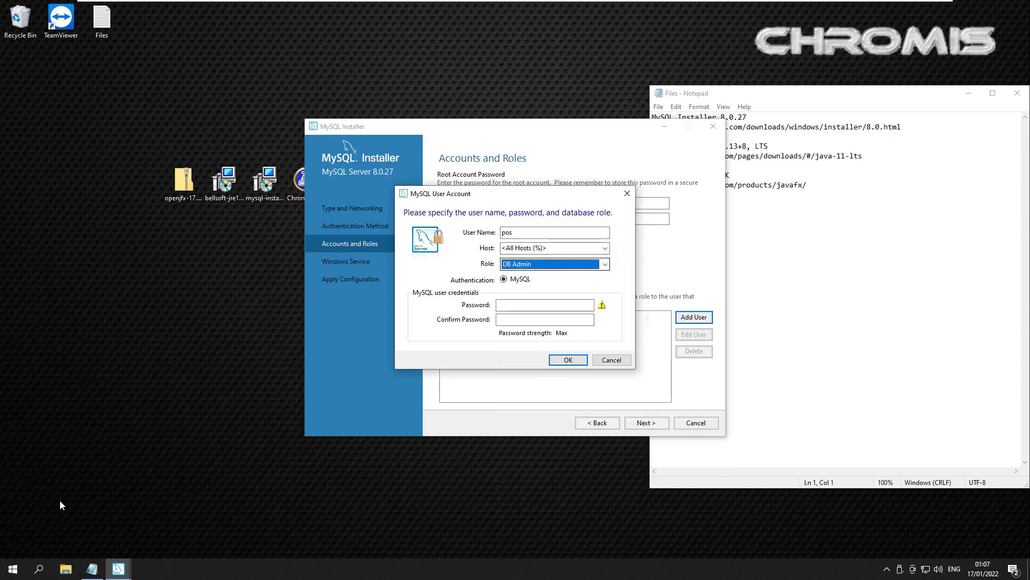
key(Tab)
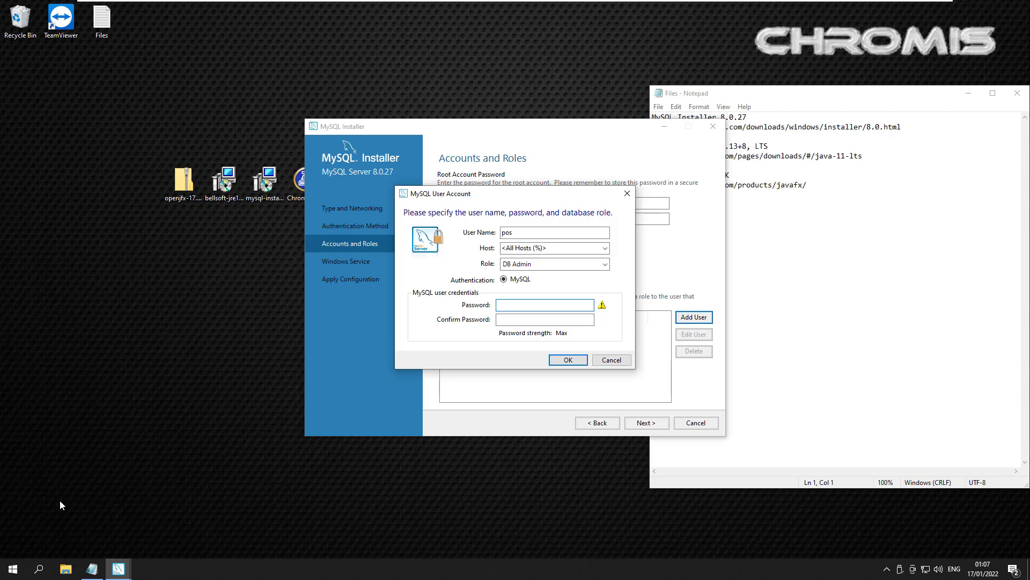
text(*****)
key(Tab)
text(*****)
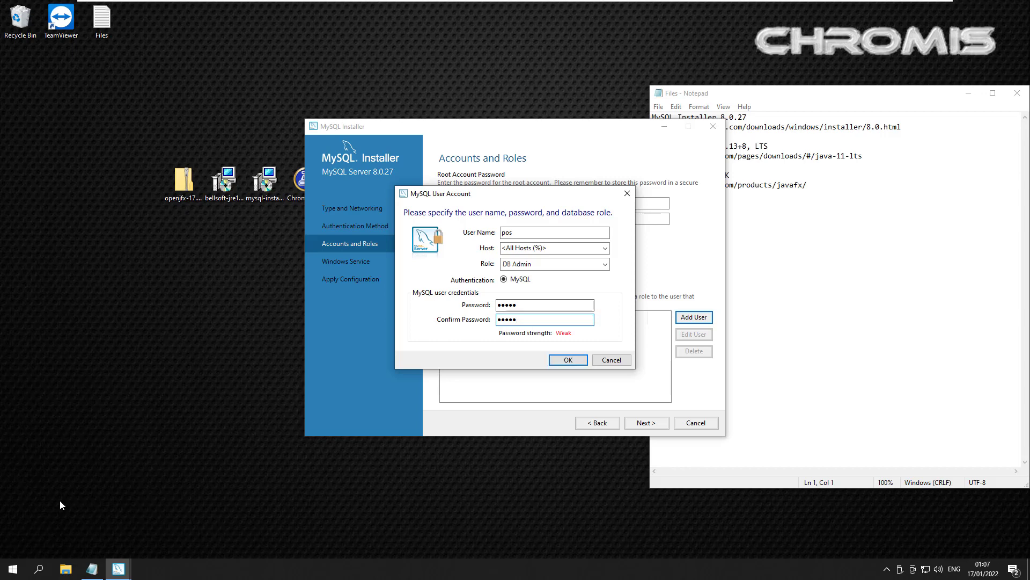
key(Return)
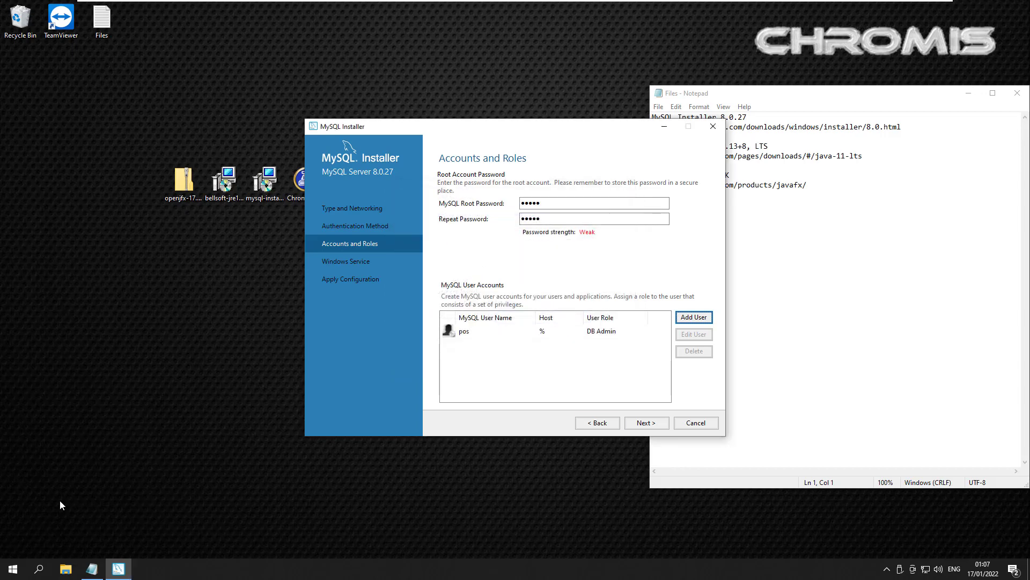
Step: Keep the default MySQL80 Windows service settings and apply the server configuration
key(Return)
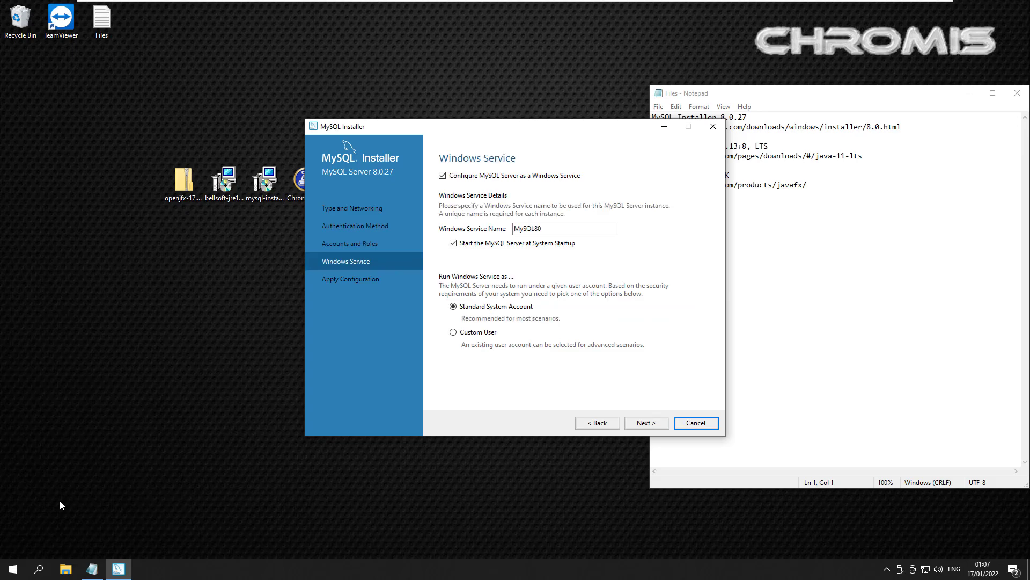
key(Return)
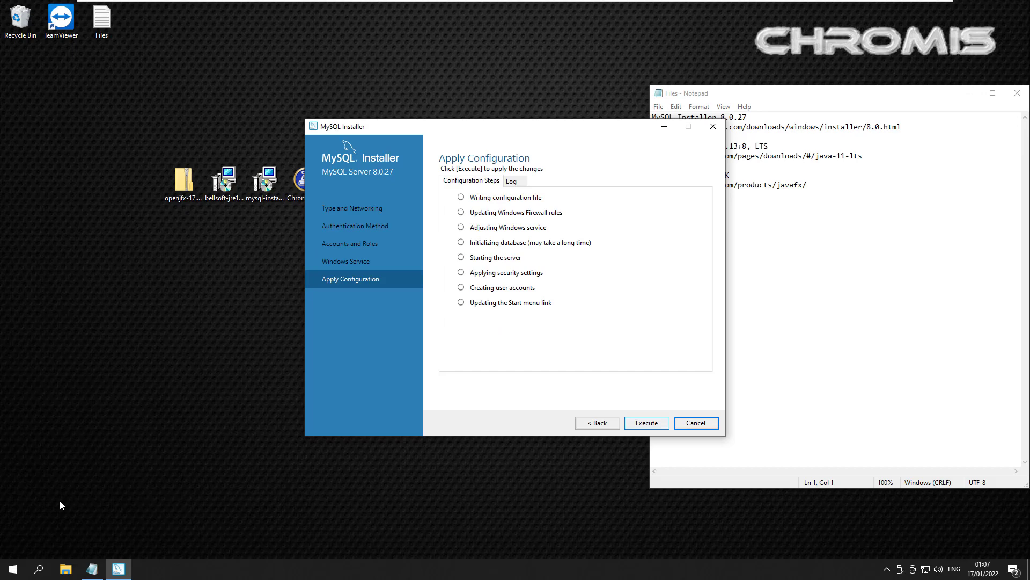
key(Return)
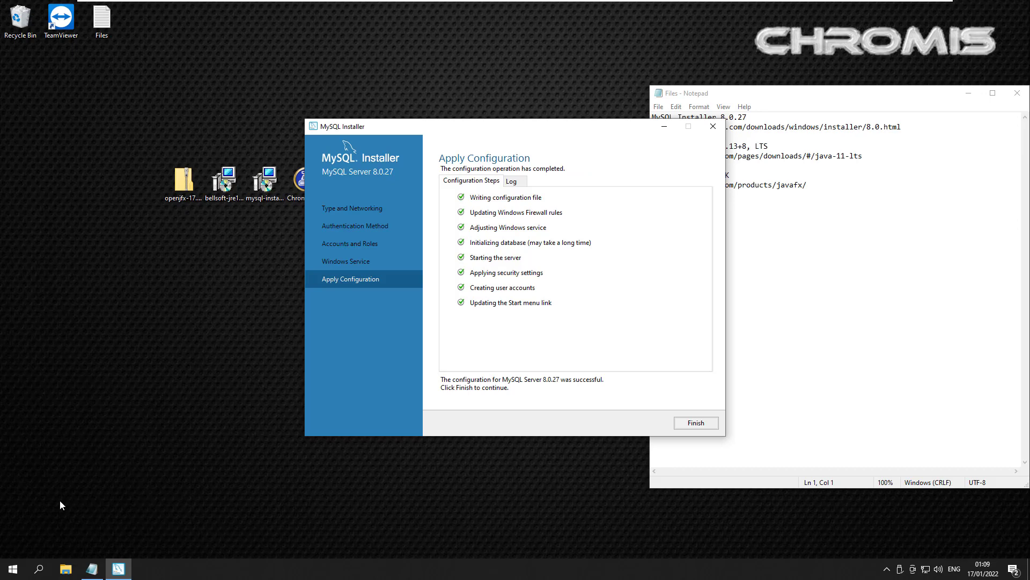
key(Return)
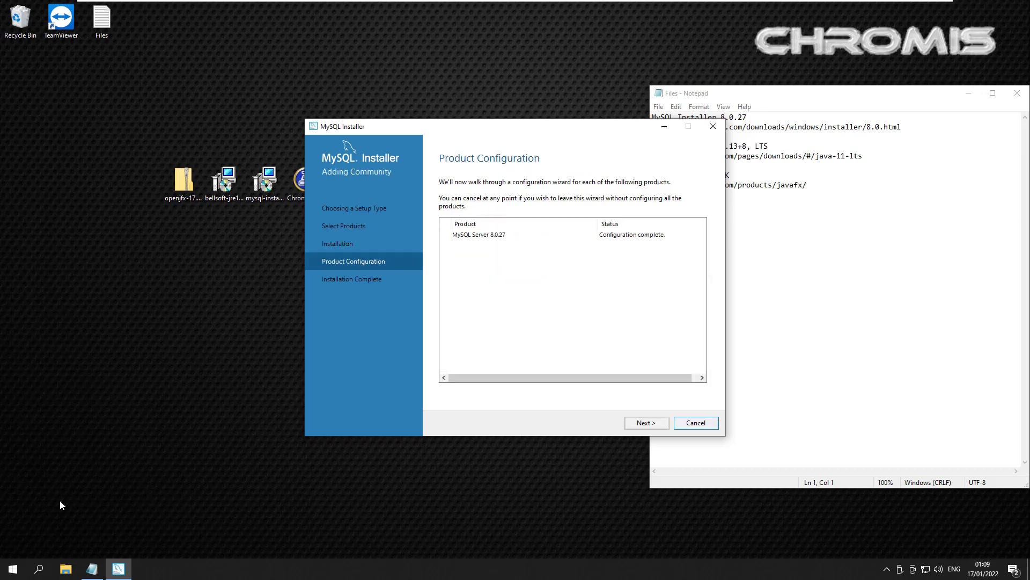
Step: Finish the MySQL installer with Start MySQL Workbench after setup unchecked
key(Return)
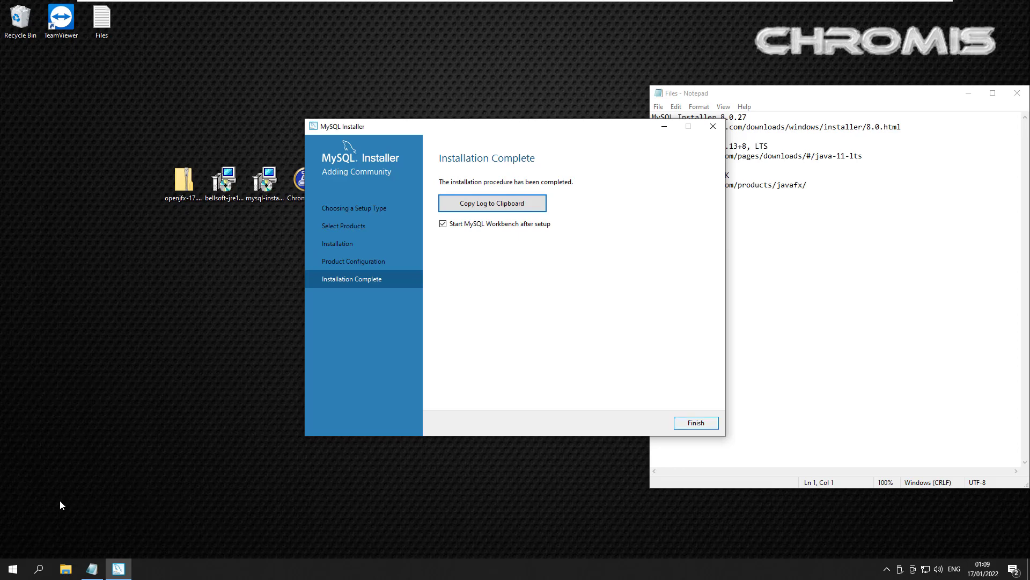
key(Tab)
key(space)
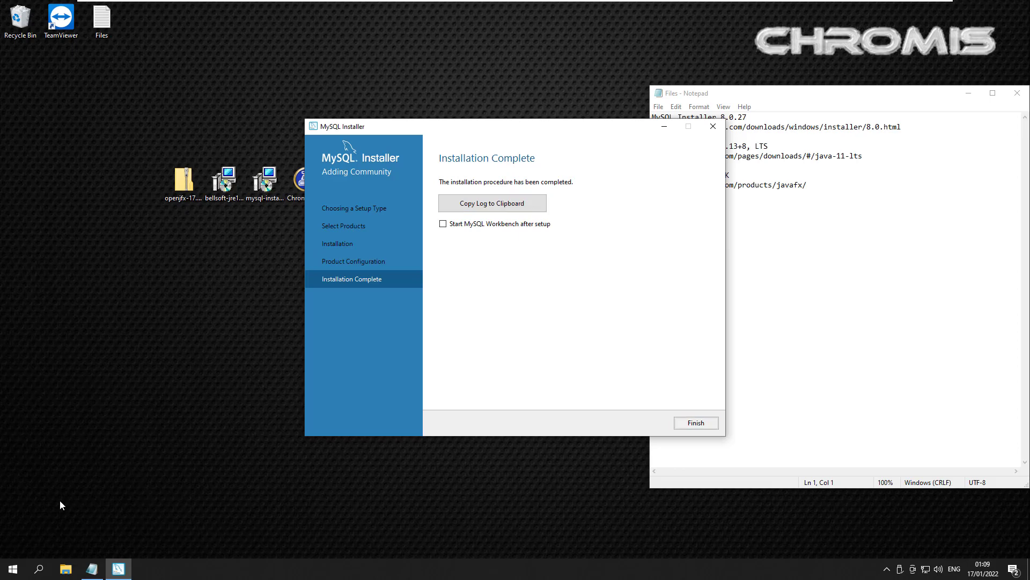
key(Return)
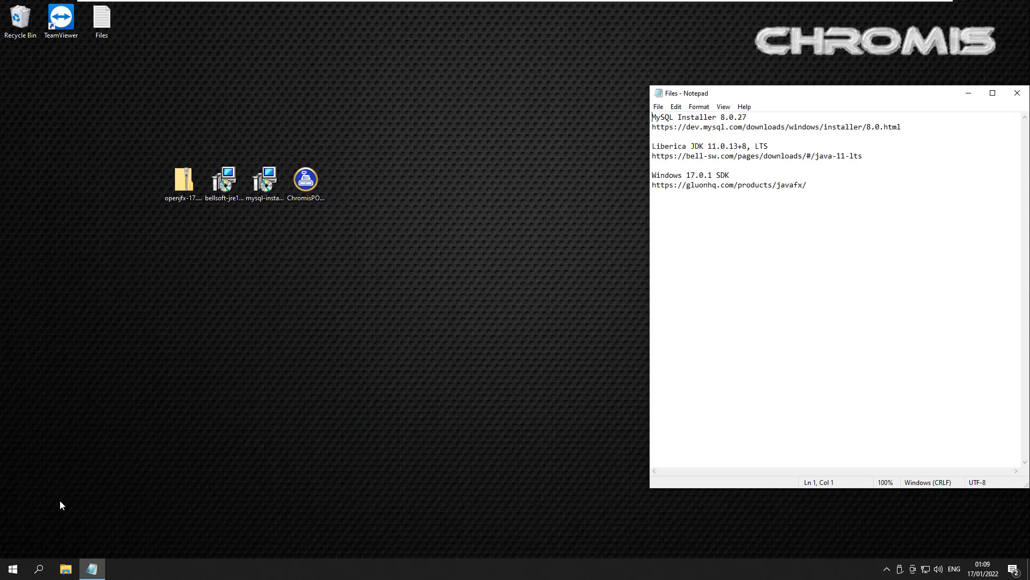
Step: Run the Liberica JRE 11 installer with all features, approving the UAC prompt
key(Left)
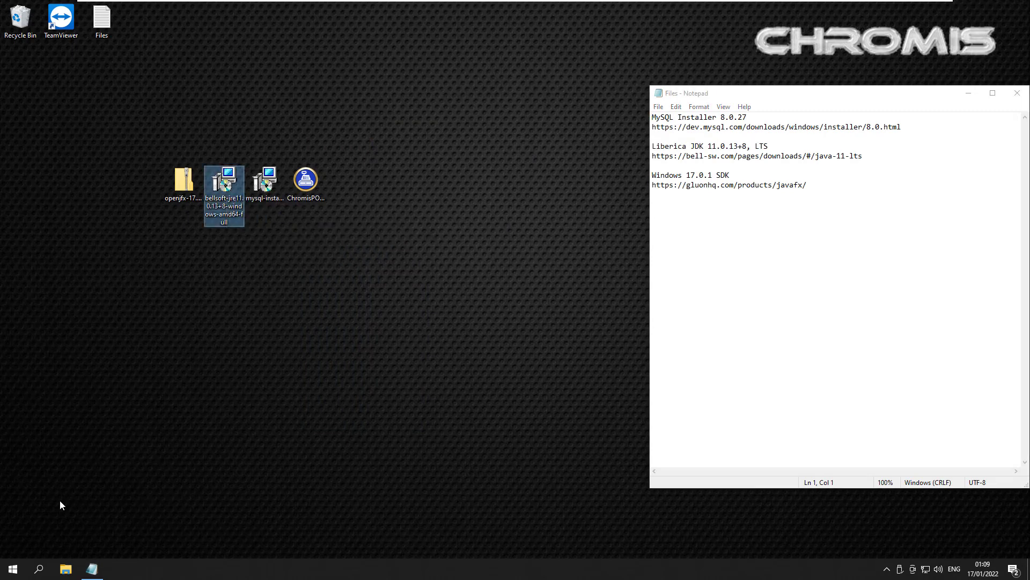
key(Return)
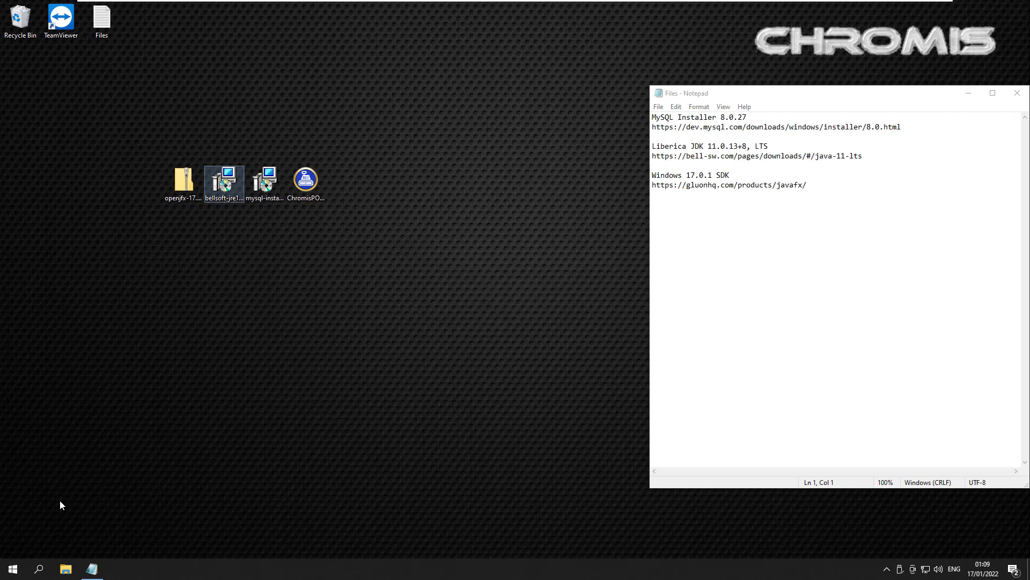
key(Return)
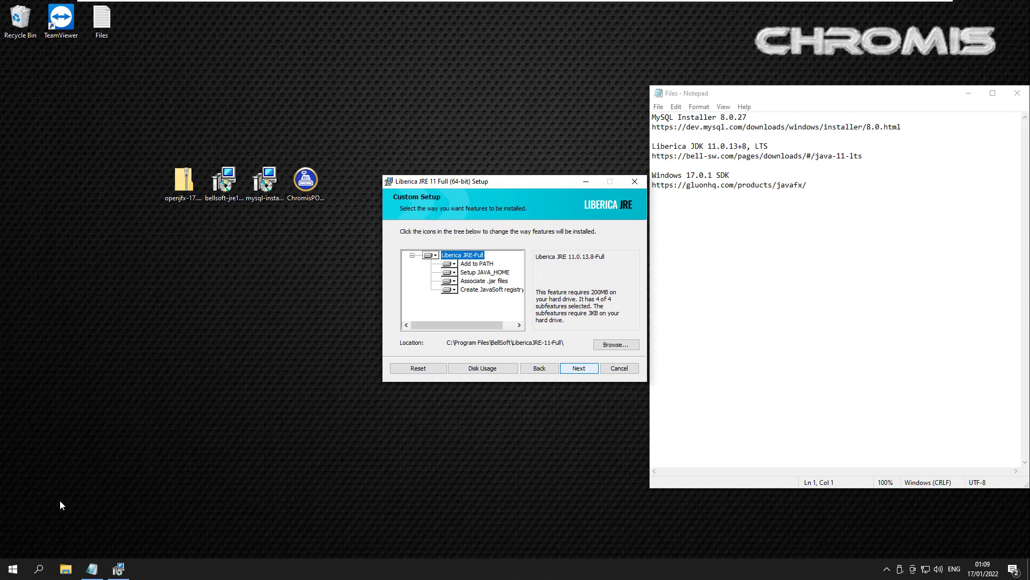
key(Tab)
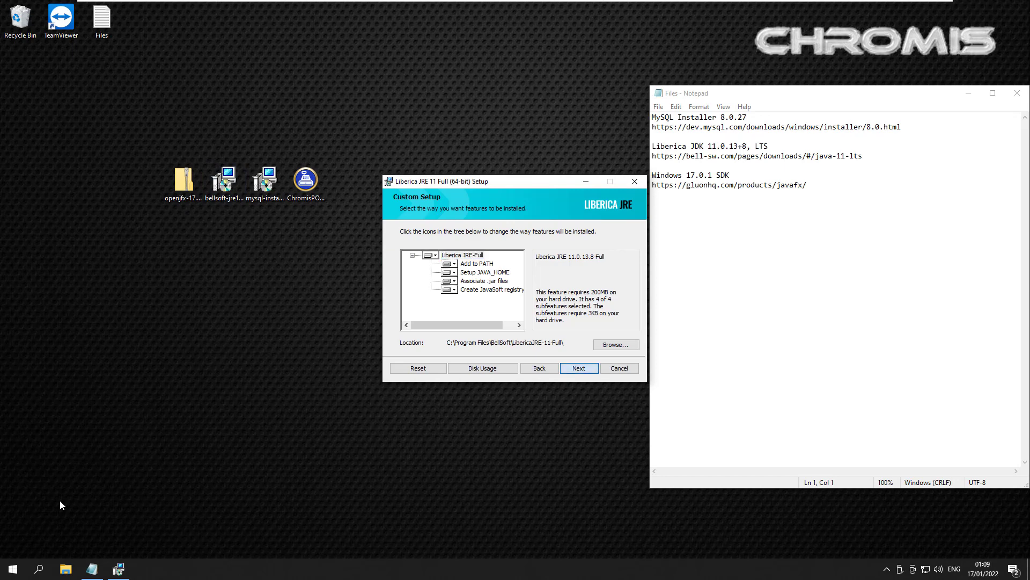
key(Return)
key(Return)
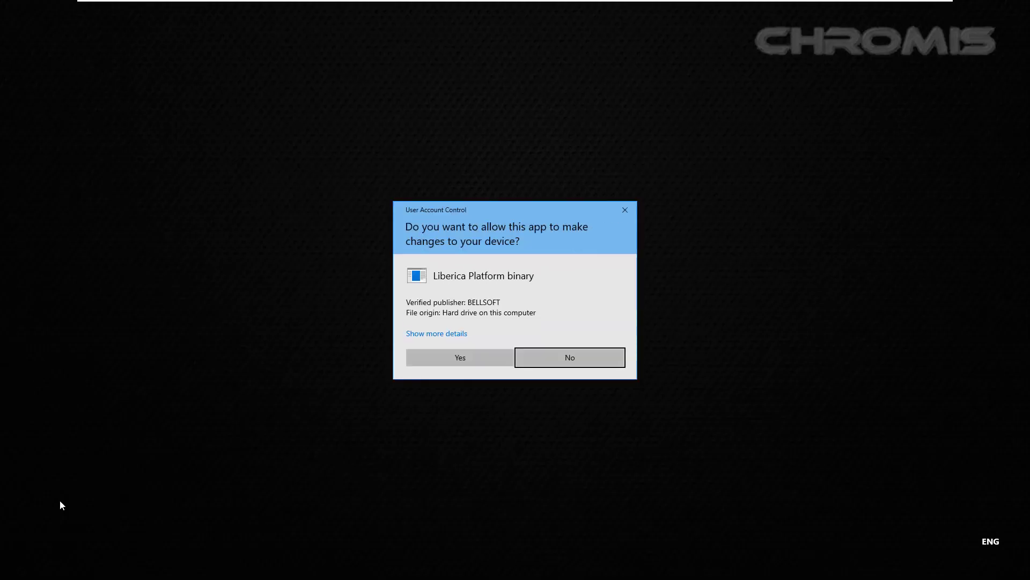
key(alt+y)
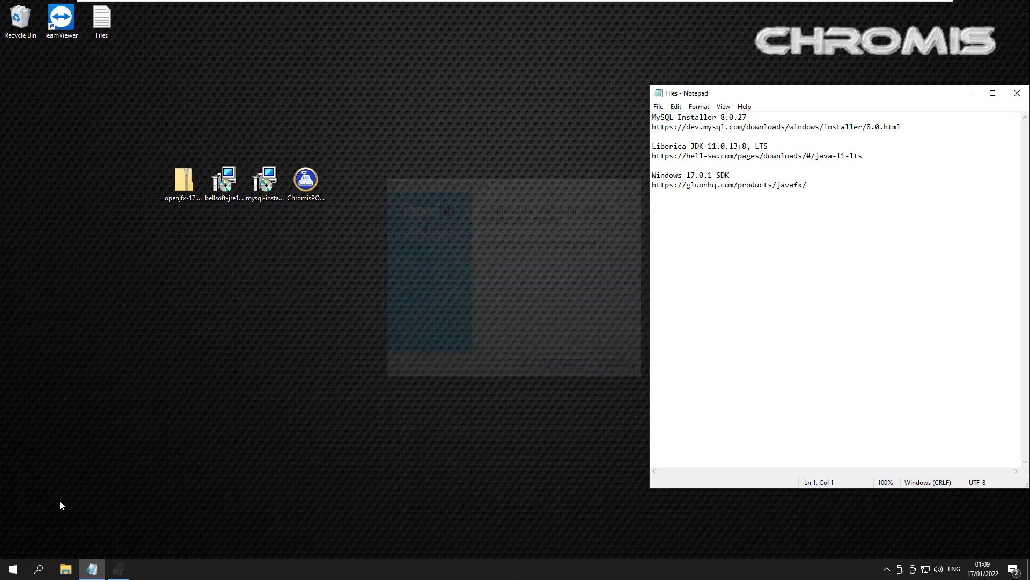
Step: Start Extract All on the openjfx-17.0.1_windows-x64_bin-sdk zip
key(shift+F10)
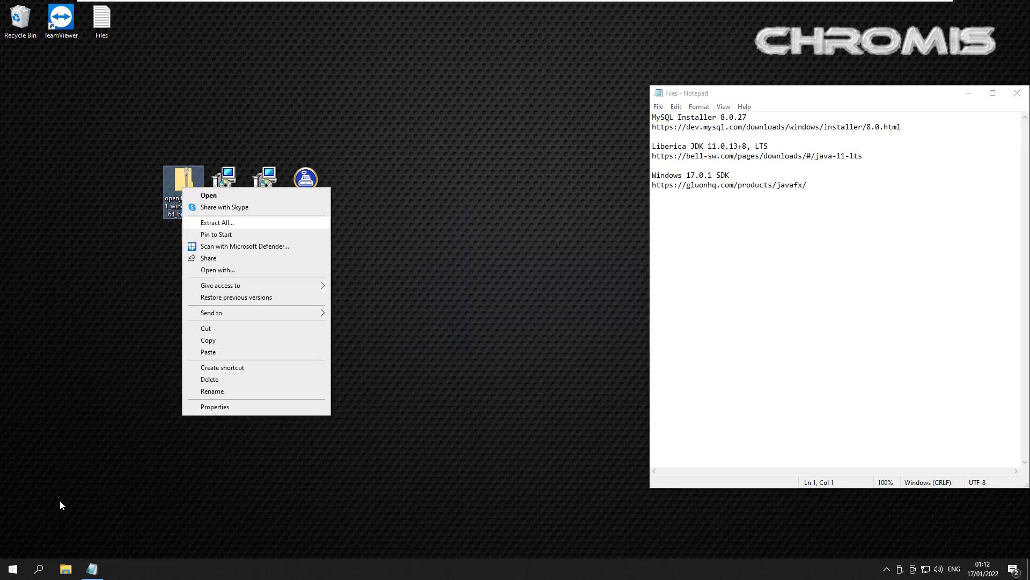
key(Return)
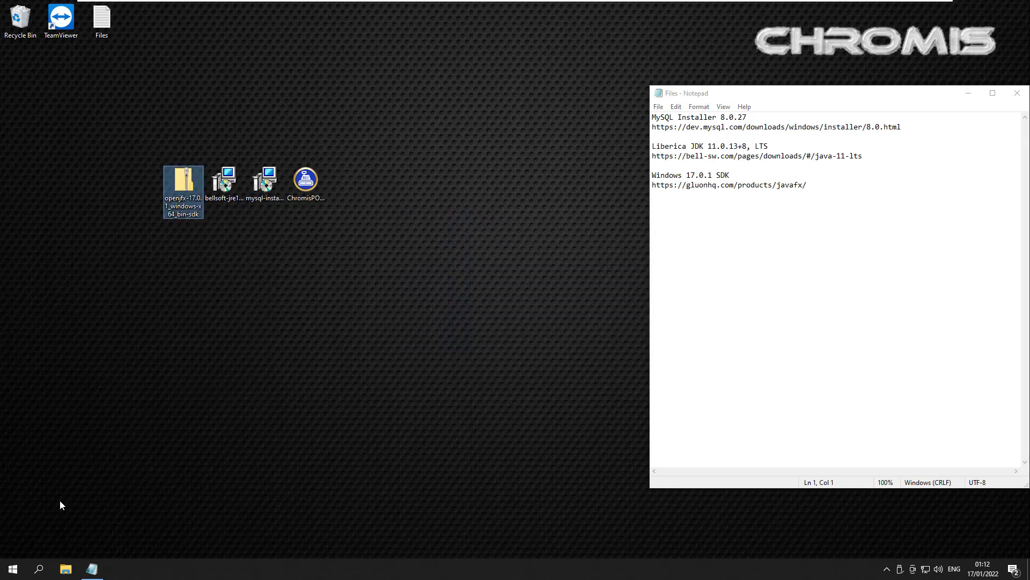
key(shift+F10)
key(Down)
key(Down)
key(Down)
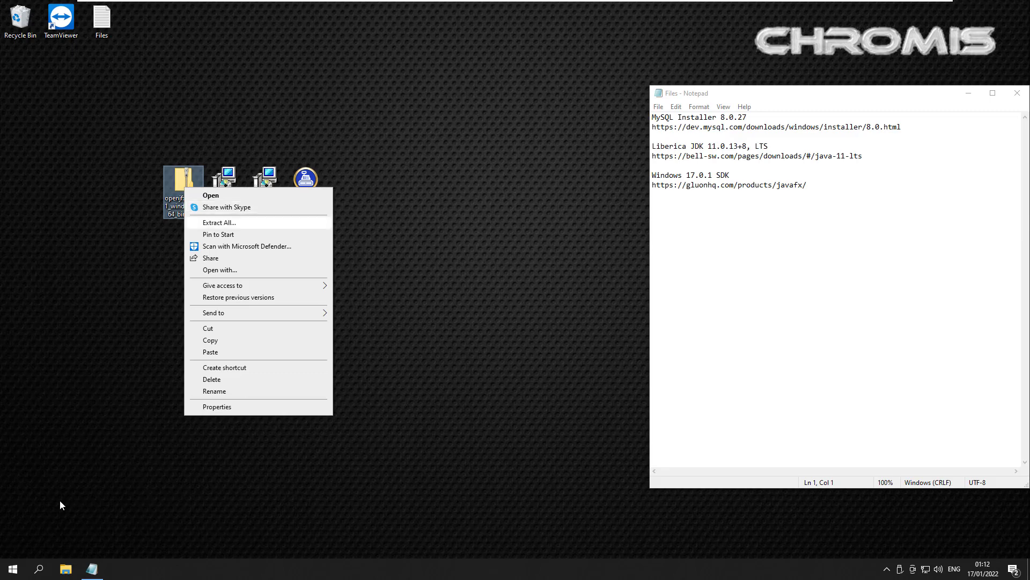
key(Return)
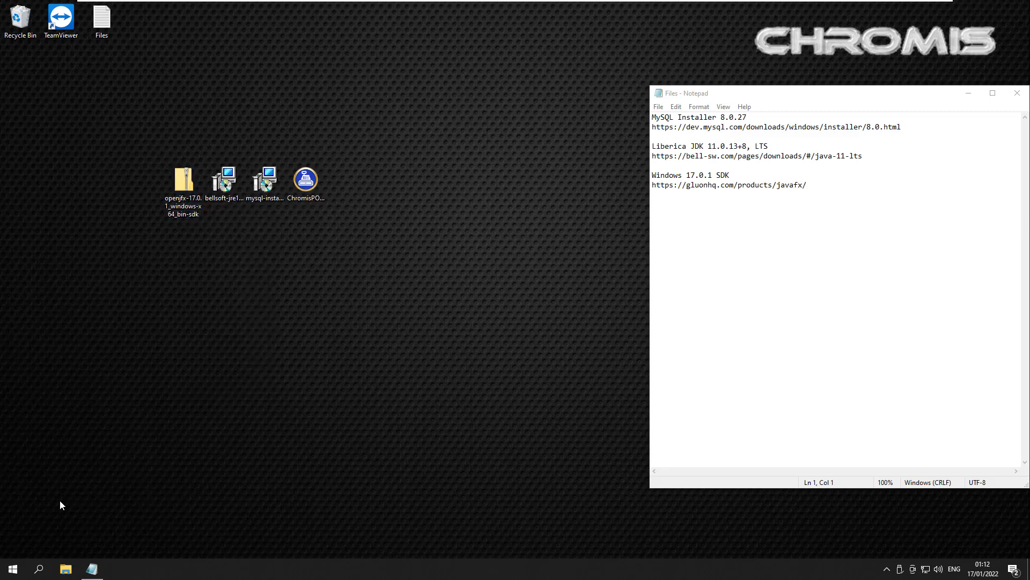
key(o)
key(shift+F10)
key(Down)
key(Down)
key(Down)
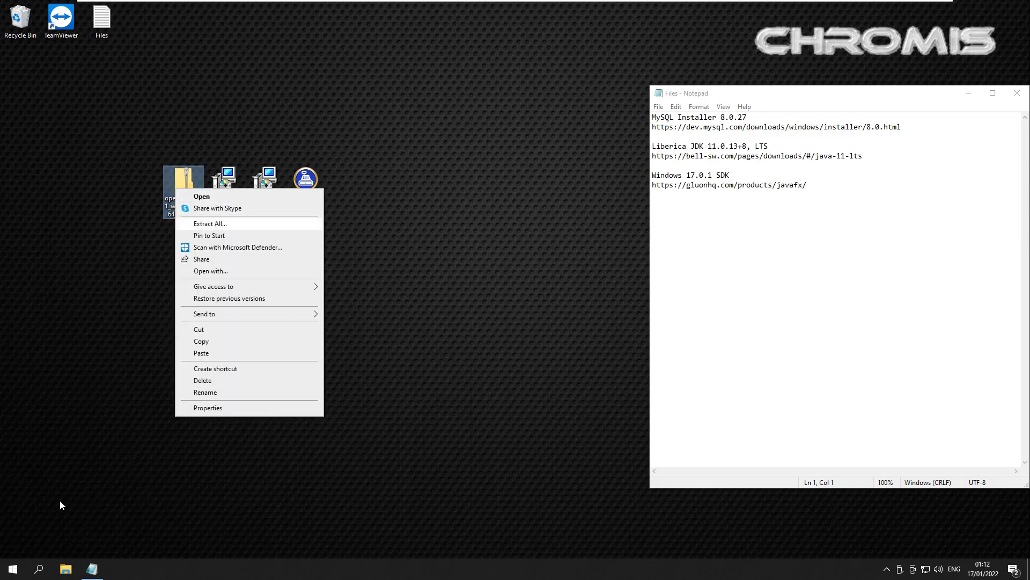
key(Return)
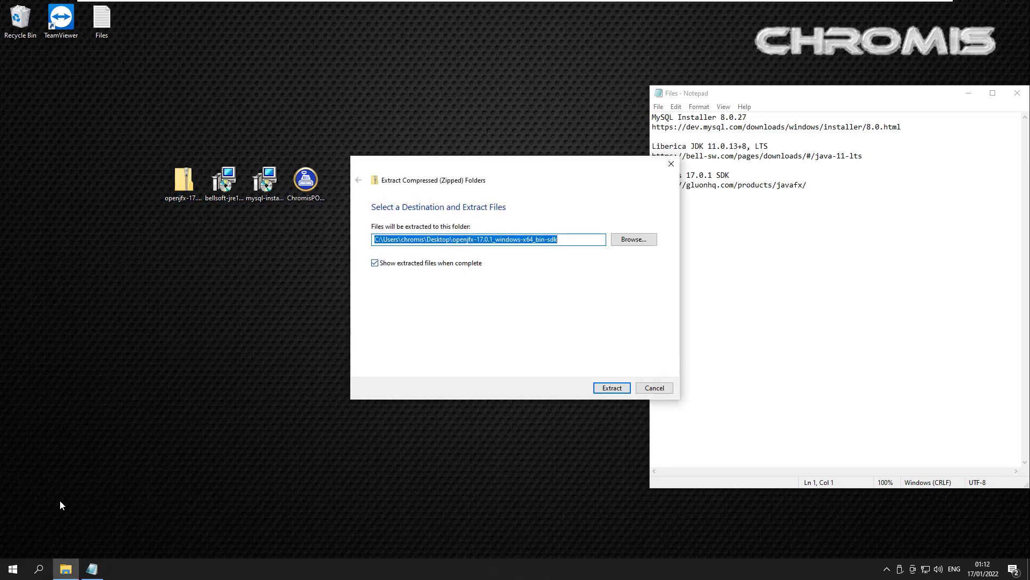
Step: Set the extraction destination to C:\openjfx-17.0.1_windows-x64_bin-sdk and extract
key(Home)
key(Right)
key(Right)
key(Right)
key(shift+Right)
key(shift+Right)
key(shift+Right)
key(shift+Right)
key(shift+Right)
key(shift+Right)
key(shift+Right)
key(shift+Right)
key(shift+Right)
key(shift+Right)
key(shift+Right)
key(shift+Right)
key(shift+Right)
key(shift+Right)
key(shift+Right)
key(shift+Right)
key(shift+Right)
key(shift+Right)
key(shift+Right)
key(shift+Right)
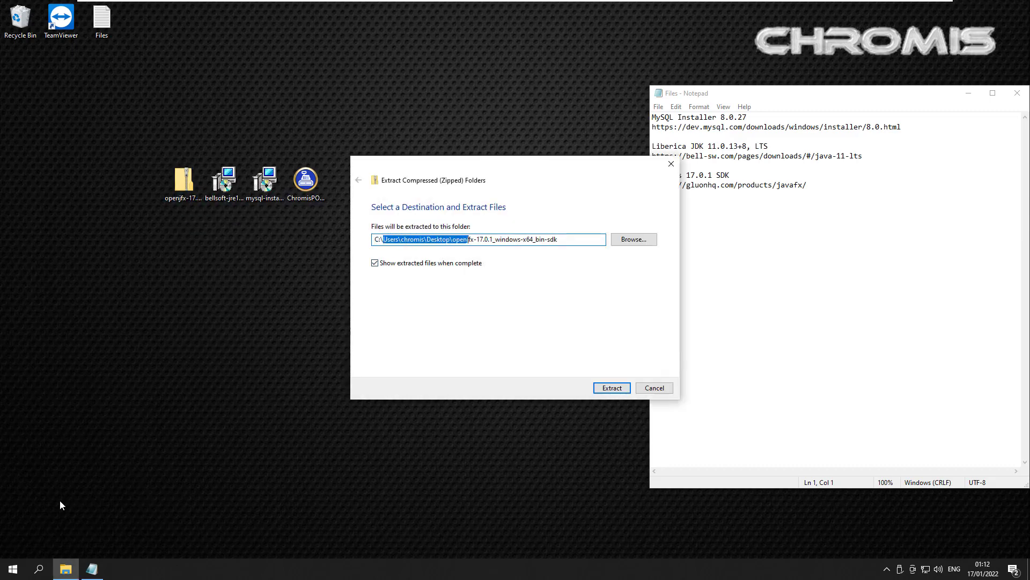
key(shift+Left)
key(shift+Left)
key(shift+Left)
key(shift+Left)
key(shift+Left)
key(BackSpace)
key(BackSpace)
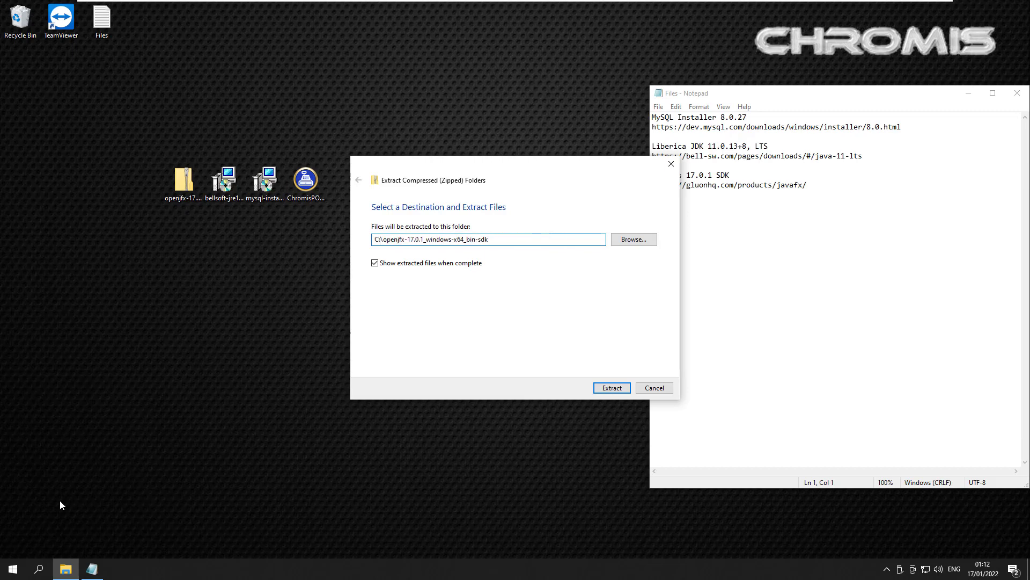
key(Return)
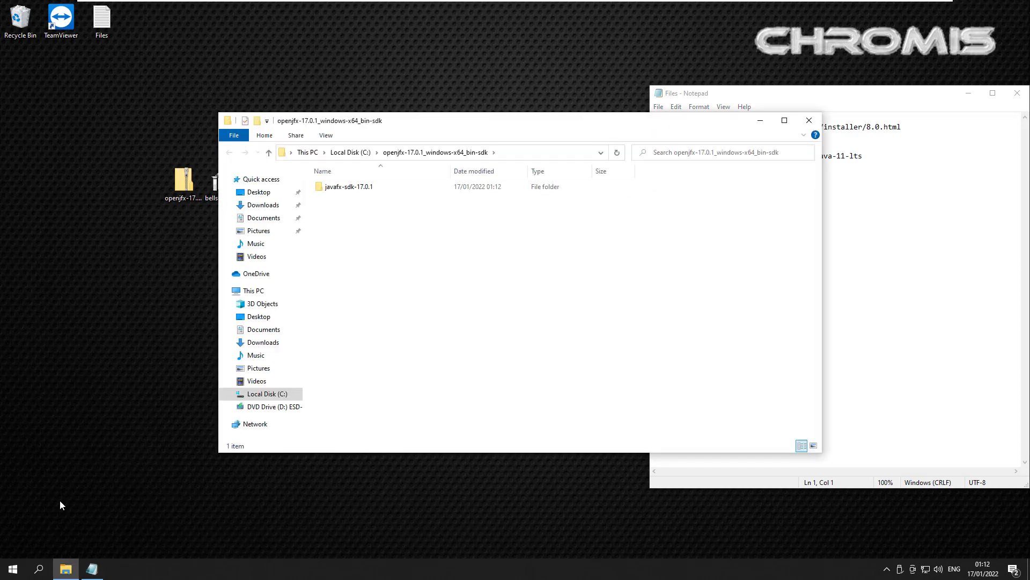
Step: Move the javafx-sdk-17.0.1 folder directly into Local Disk (C:)
key(shift+F10)
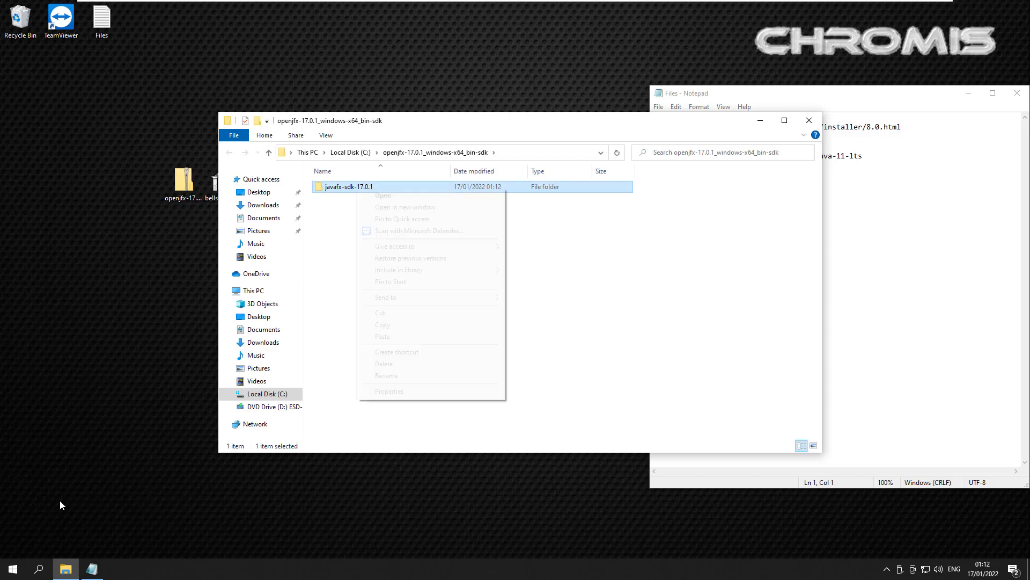
key(Escape)
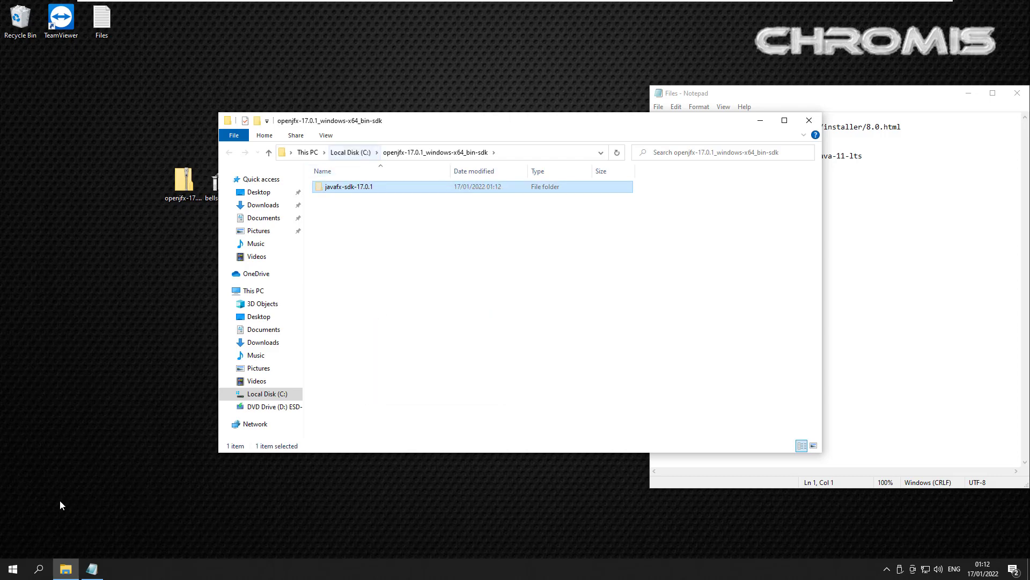
key(alt+Up)
key(shift+F10)
key(Return)
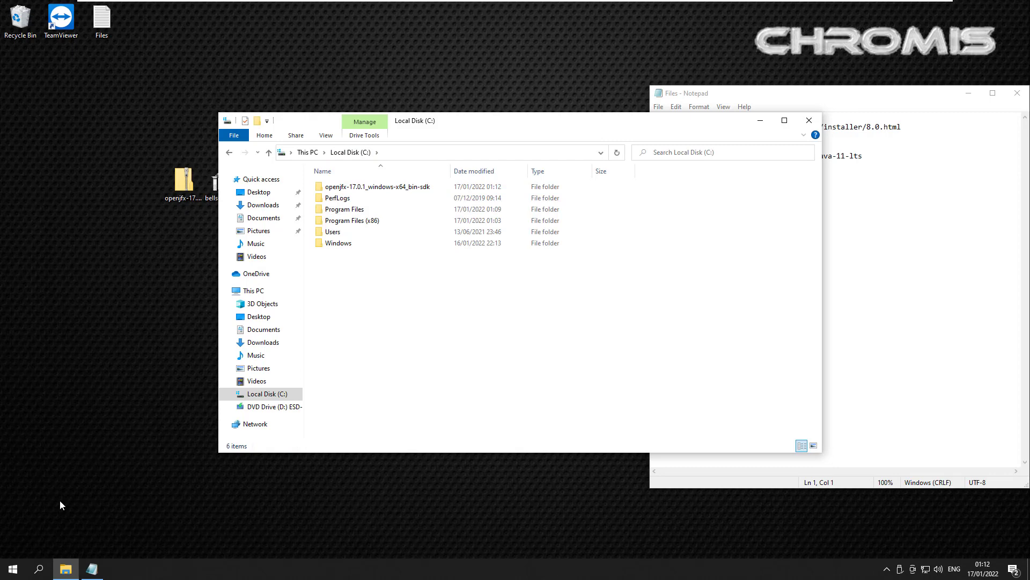
key(p)
Step: Delete the leftover openjfx wrapper folder from drive C
key(Up)
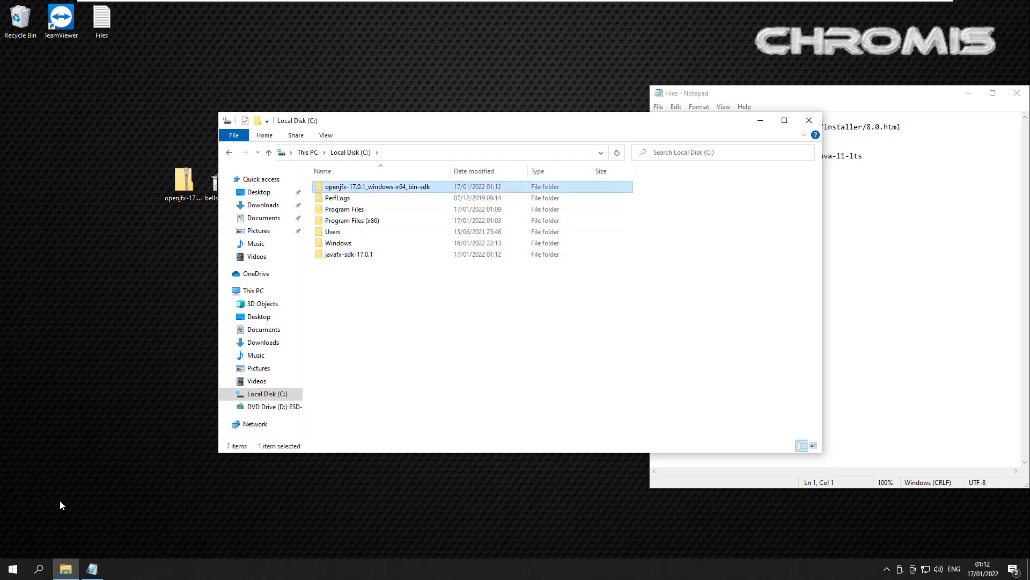
key(Return)
key(Escape)
key(Delete)
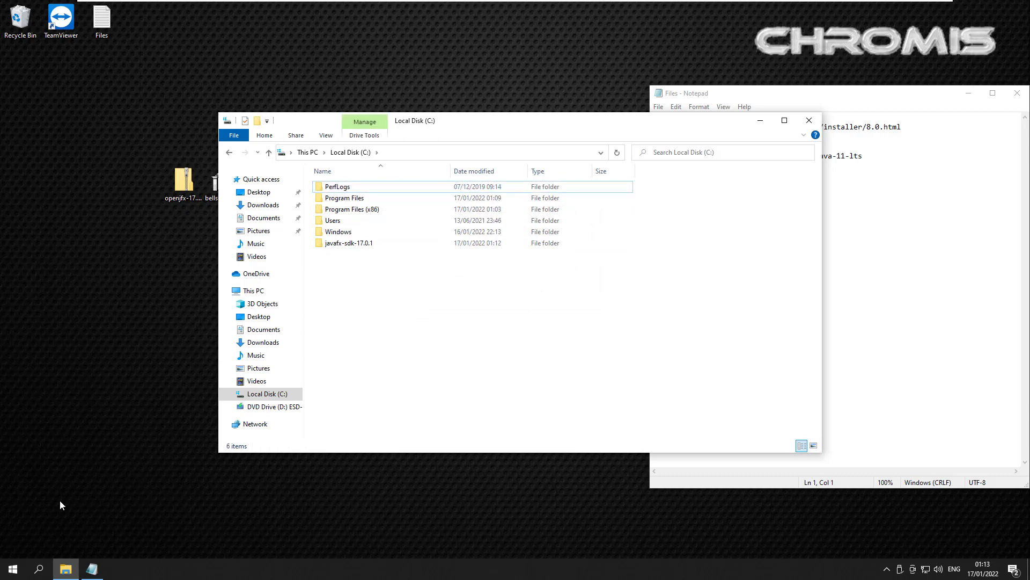
Step: Check the contents of C:\javafx-sdk-17.0.1, then close File Explorer
key(j)
key(Return)
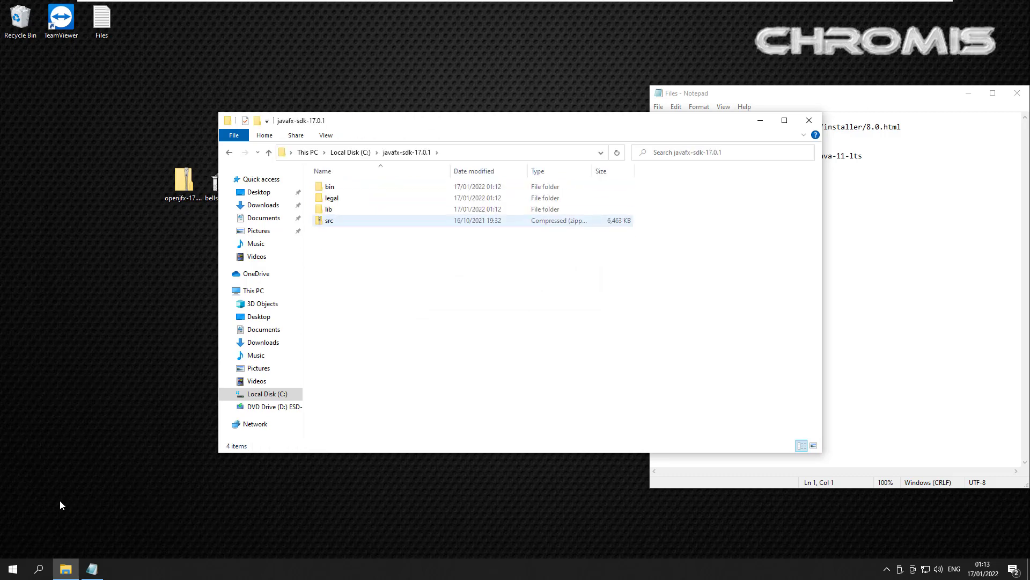
click(351, 153)
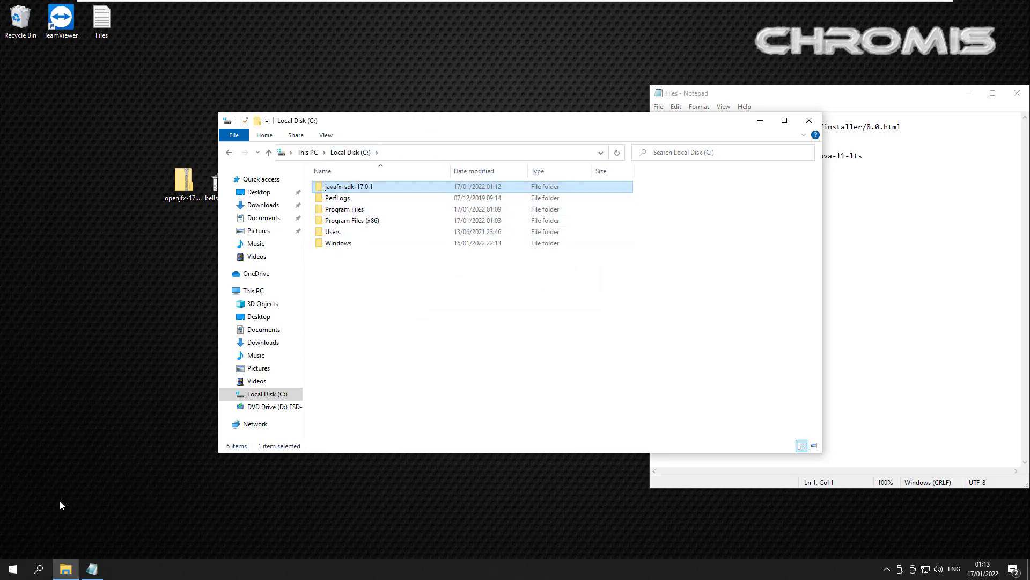
click(809, 120)
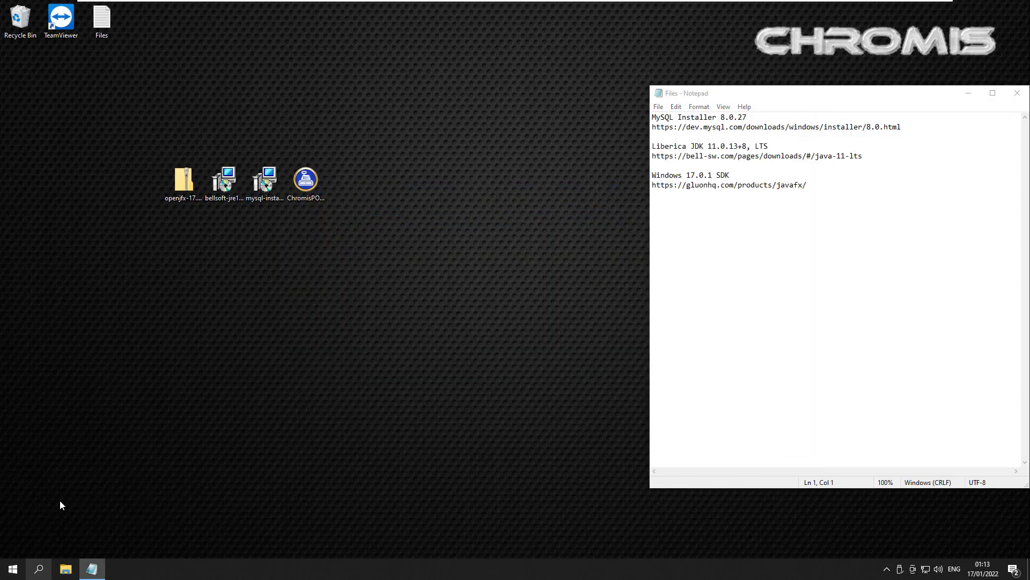
Step: Open the system Path variable for editing via advanced system settings ('advan')
key(super+s)
text(adva)
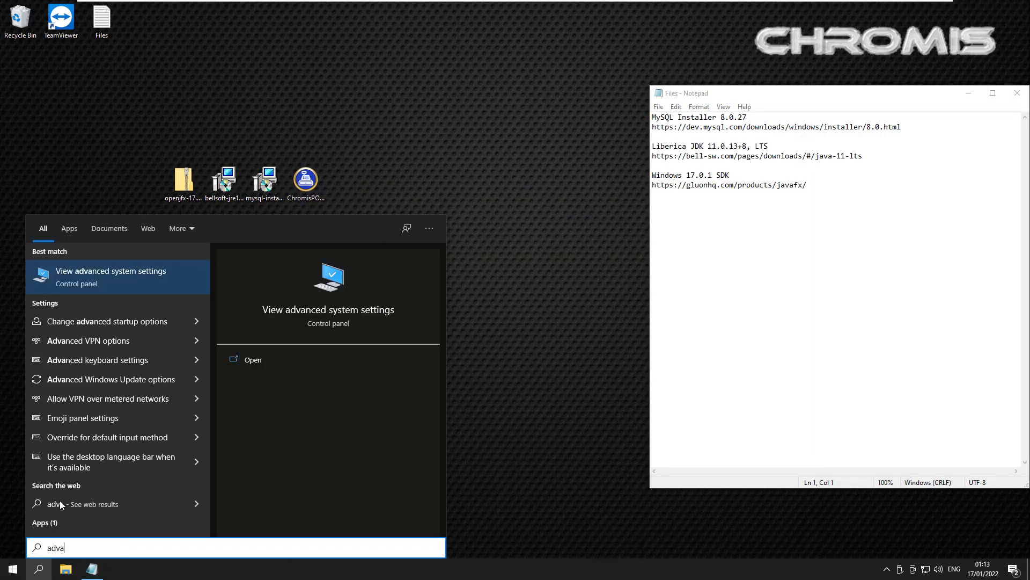
text(n)
key(Return)
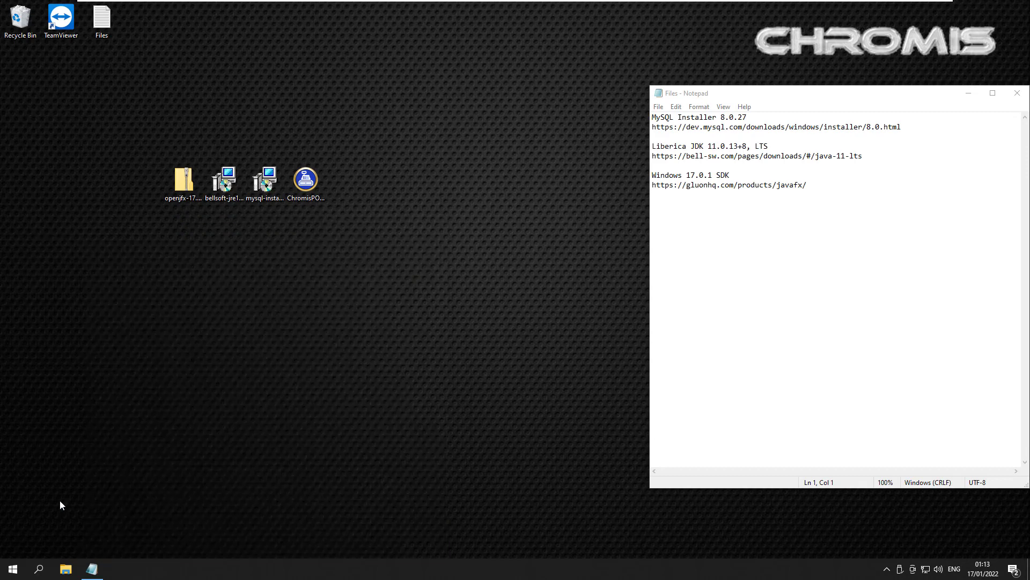
key(alt+n)
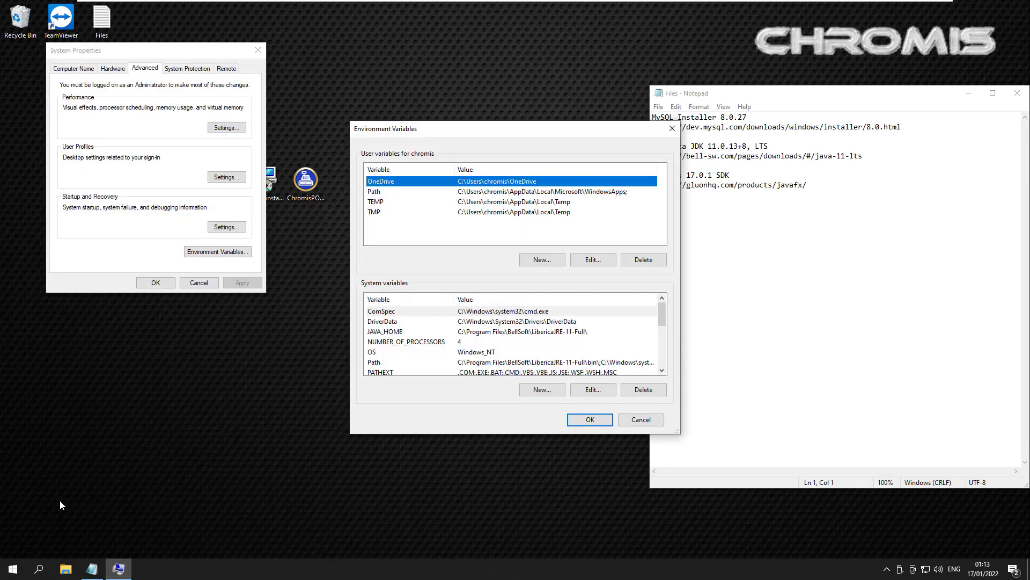
drag(662, 315, 661, 328)
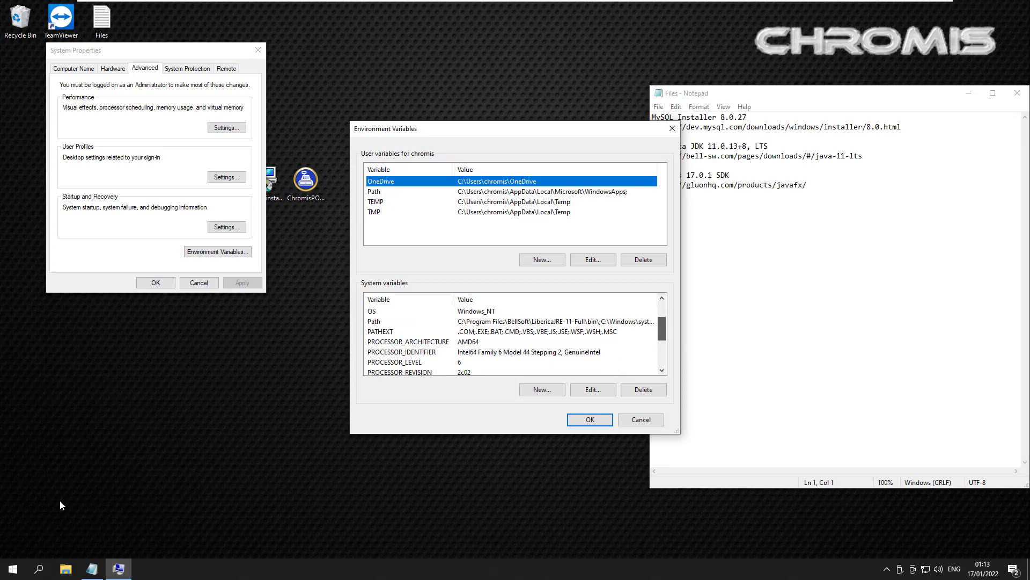
double_click(375, 321)
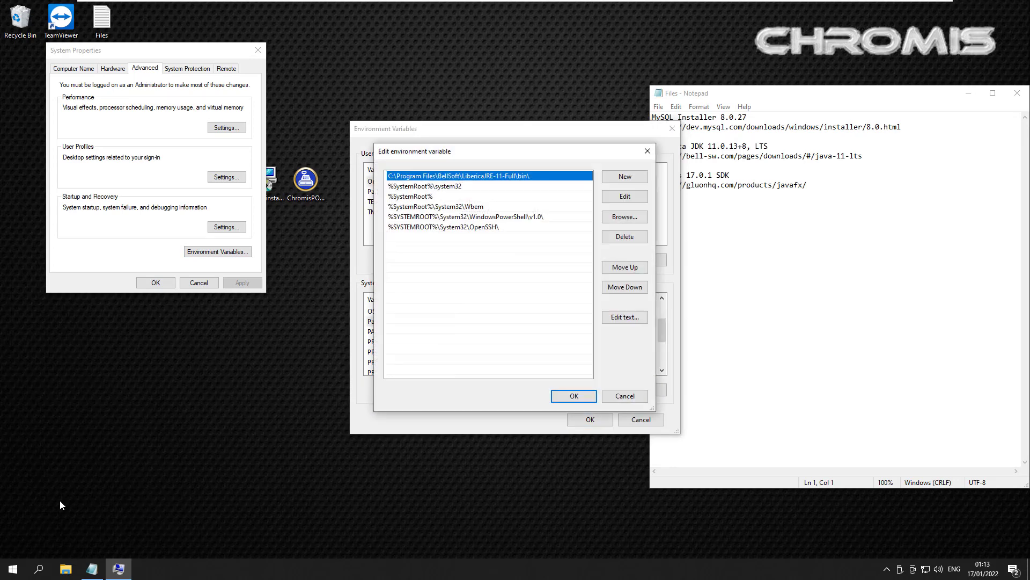
Step: Add C:\javafx-sdk-17.0.1\bin to the system Path and confirm both dialogs
click(624, 176)
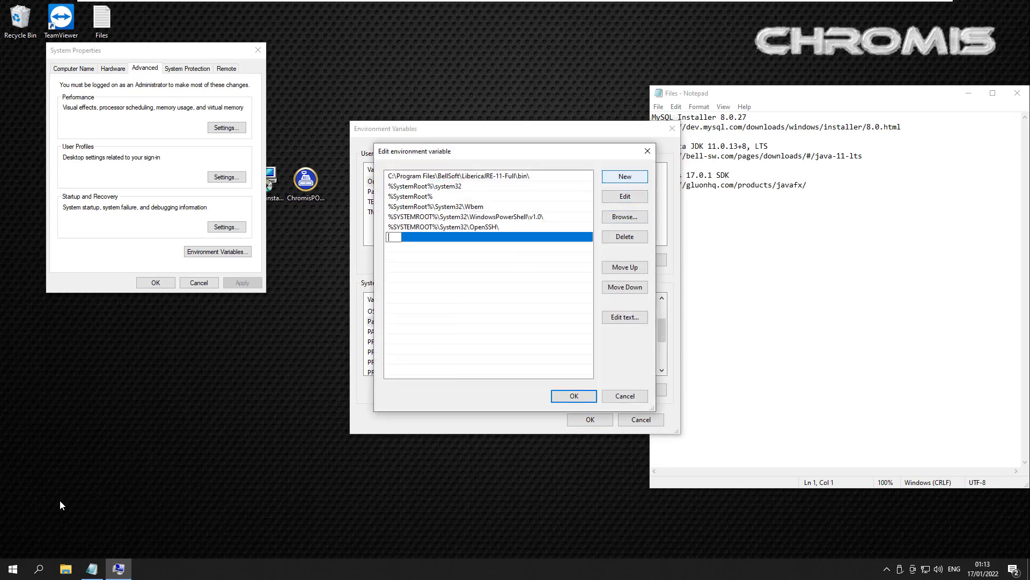
click(625, 216)
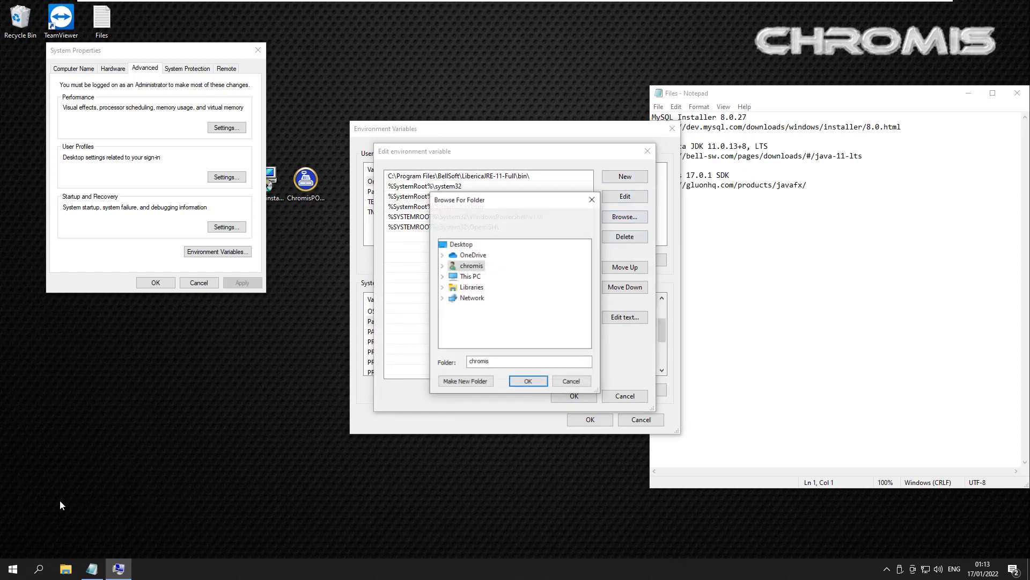
double_click(470, 276)
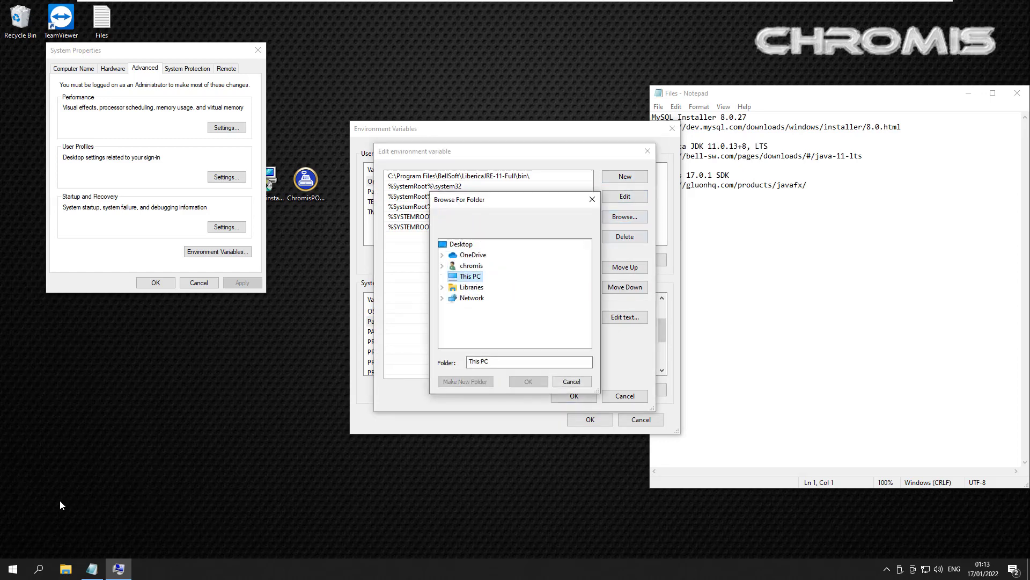
double_click(490, 319)
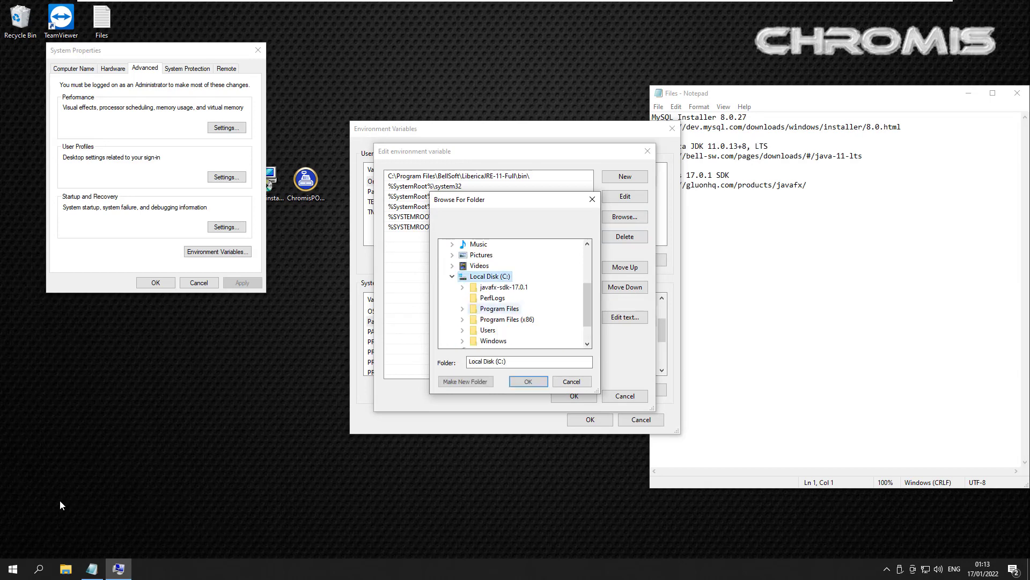
double_click(504, 286)
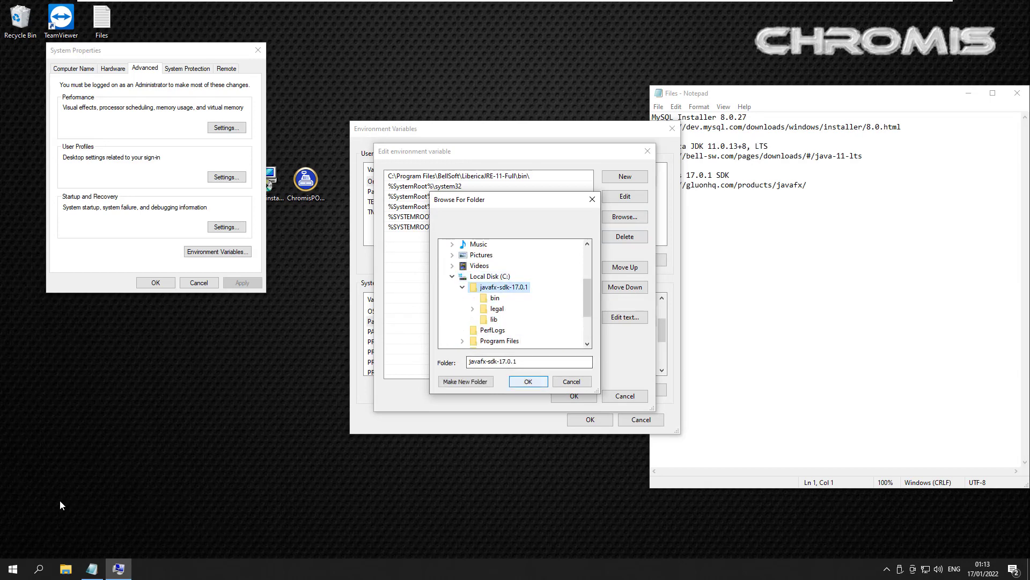
key(Down)
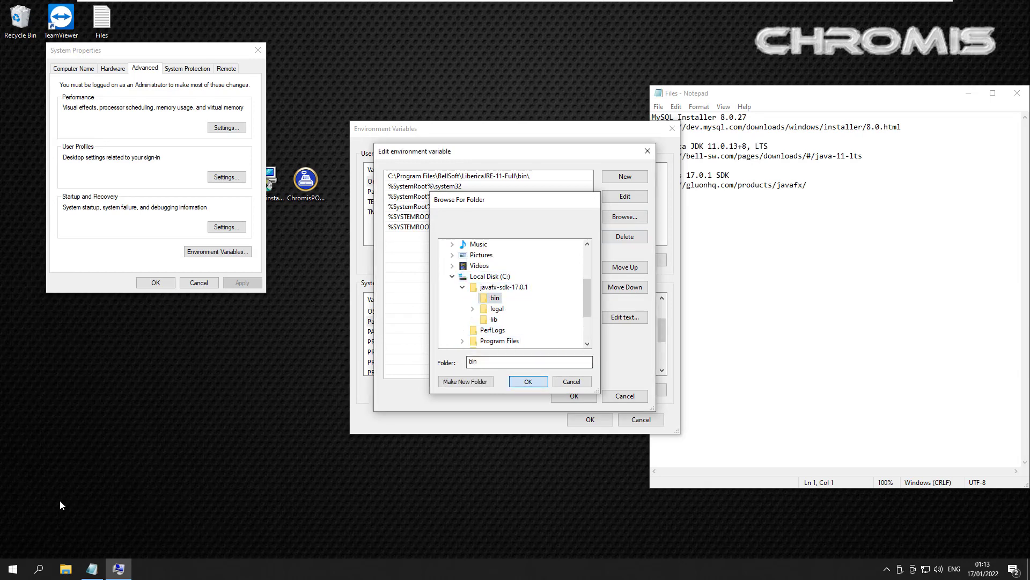
key(Return)
click(574, 395)
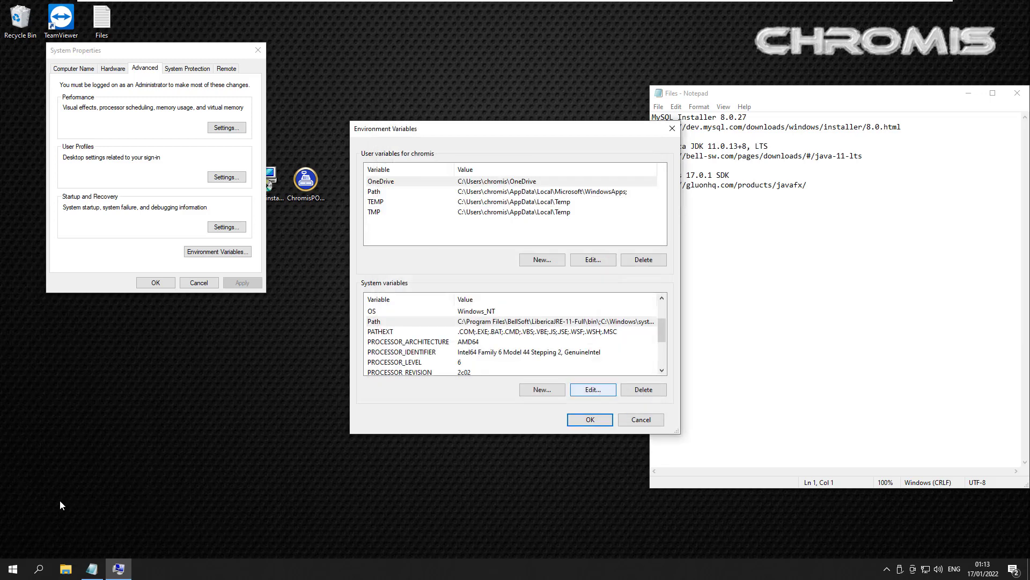
key(Return)
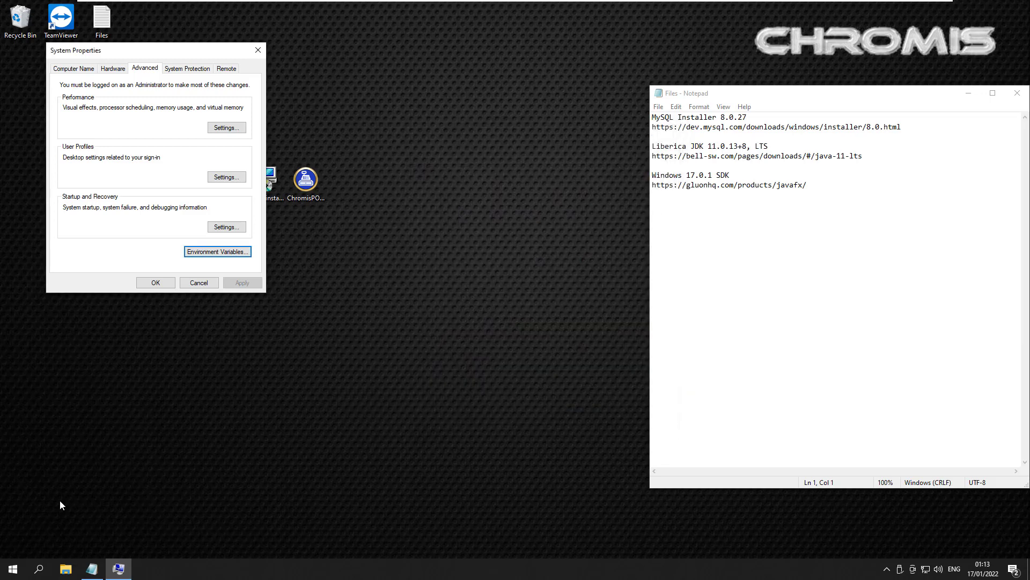
Step: Close System Properties and launch the ChromisPOS installer from the desktop
key(Tab)
key(Return)
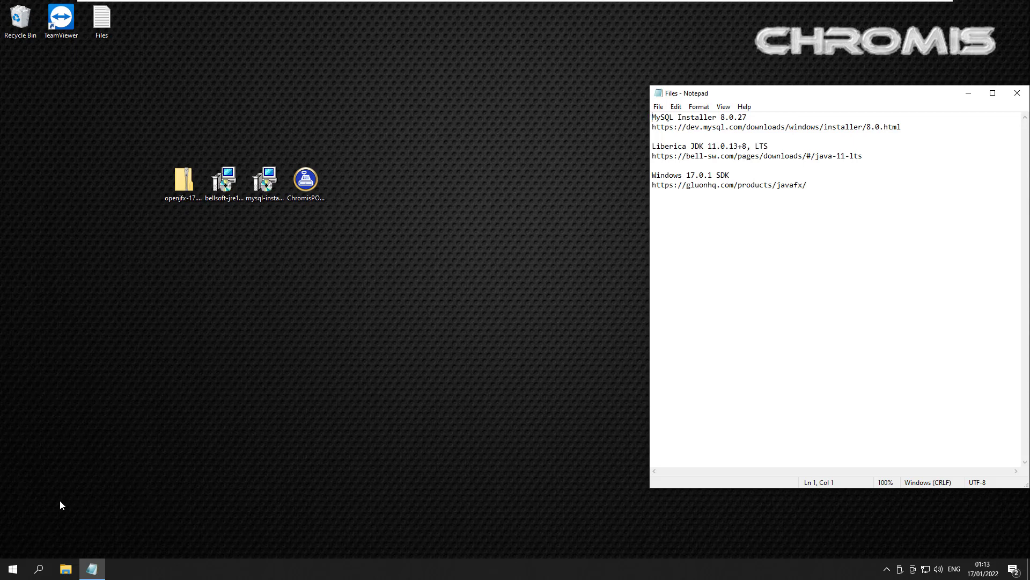
key(alt+Tab)
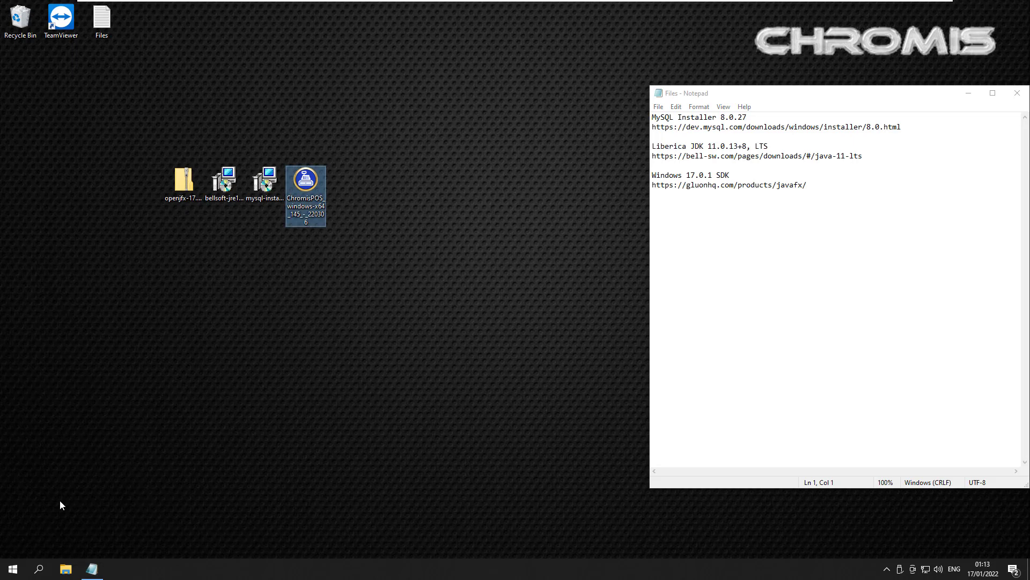
key(Return)
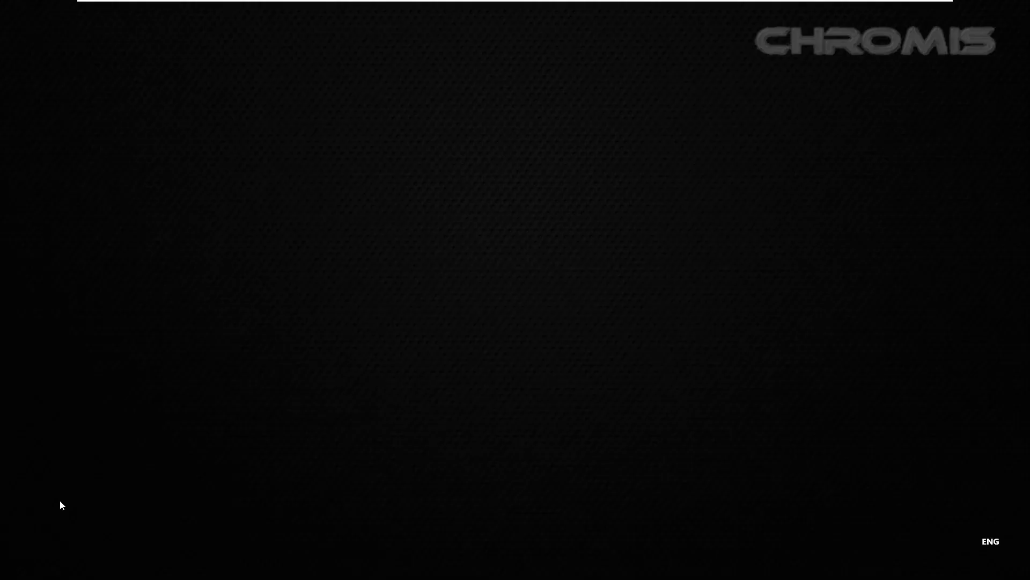
Step: Approve the UAC prompt and scroll the requirements down to the JavaFX SDK link
key(alt+y)
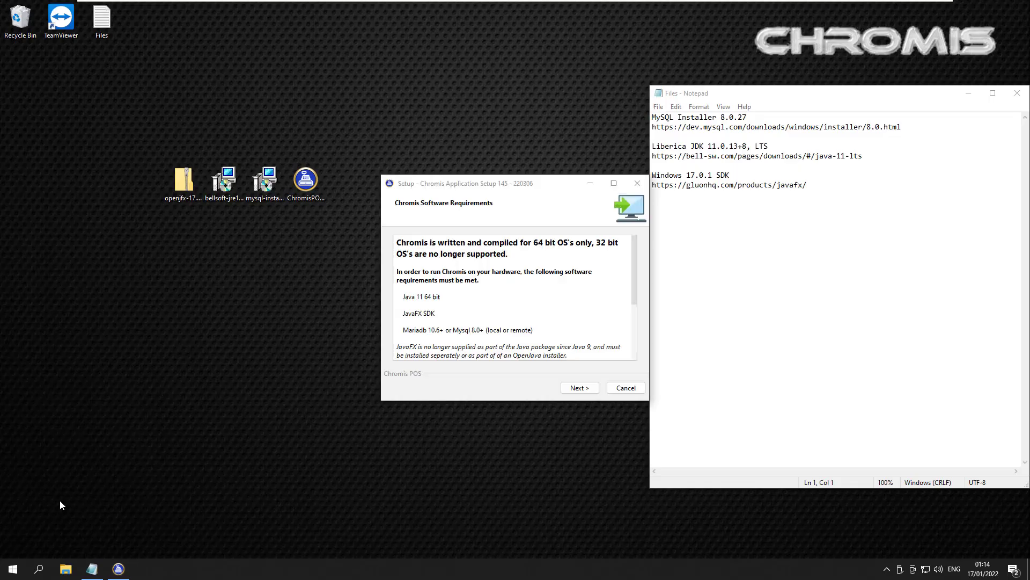
key(Down)
key(Down)
key(Down)
key(Down)
key(Down)
key(Down)
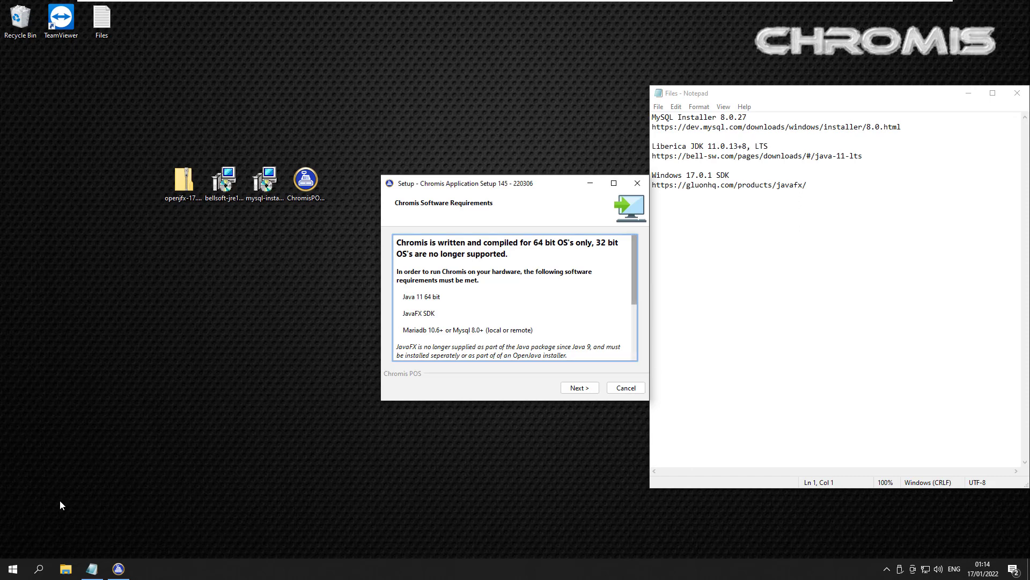
key(Down)
key(Down)
key(Down)
key(Down)
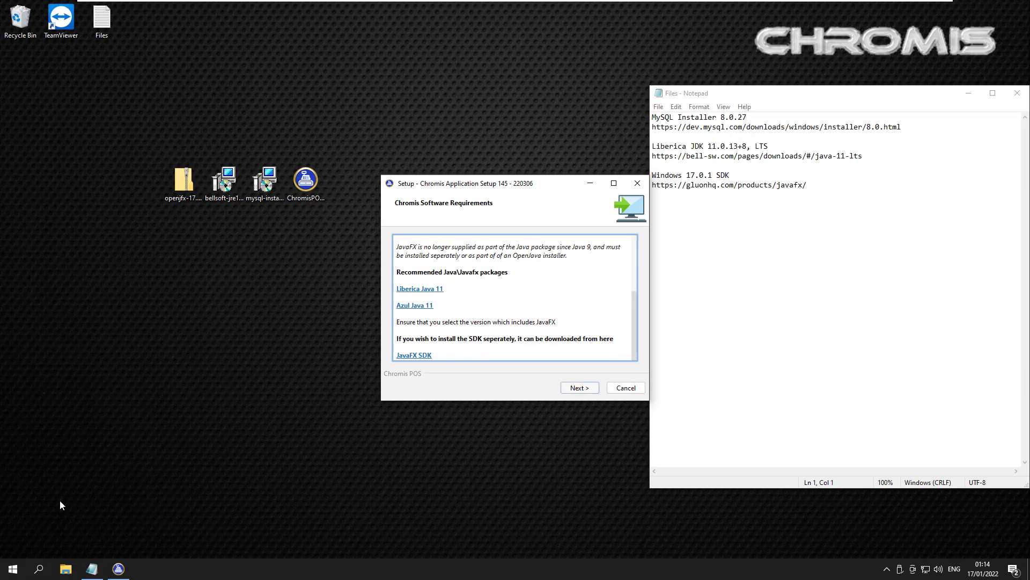
Step: Install Chromis to C:\Program Files\Chromis with all four components and no desktop icon
key(Return)
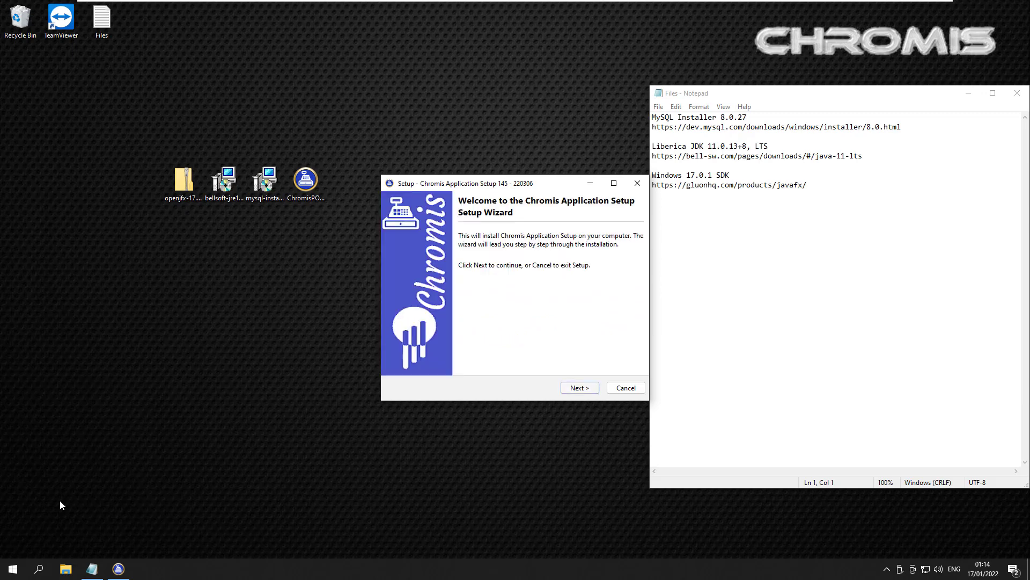
key(Return)
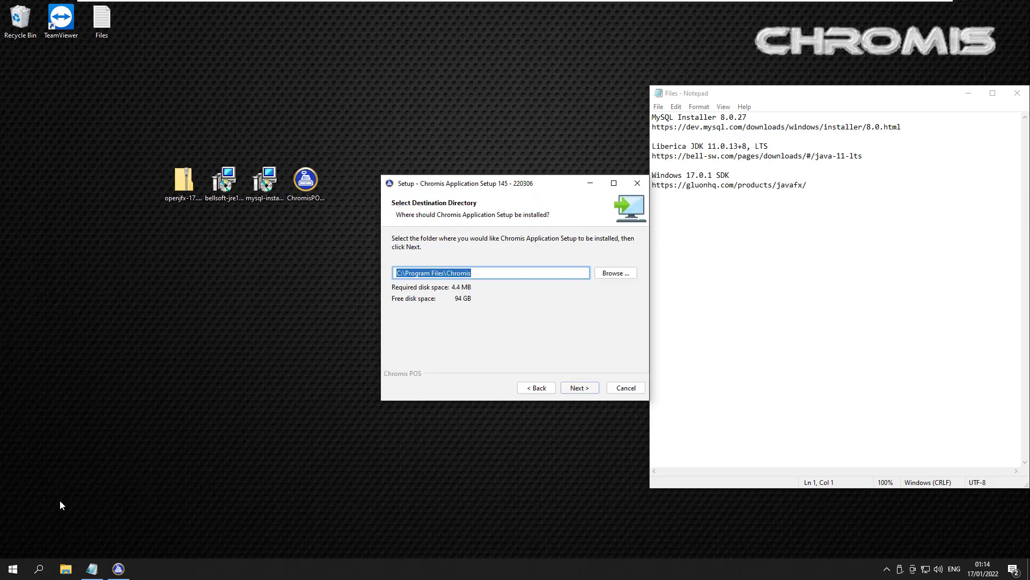
key(Return)
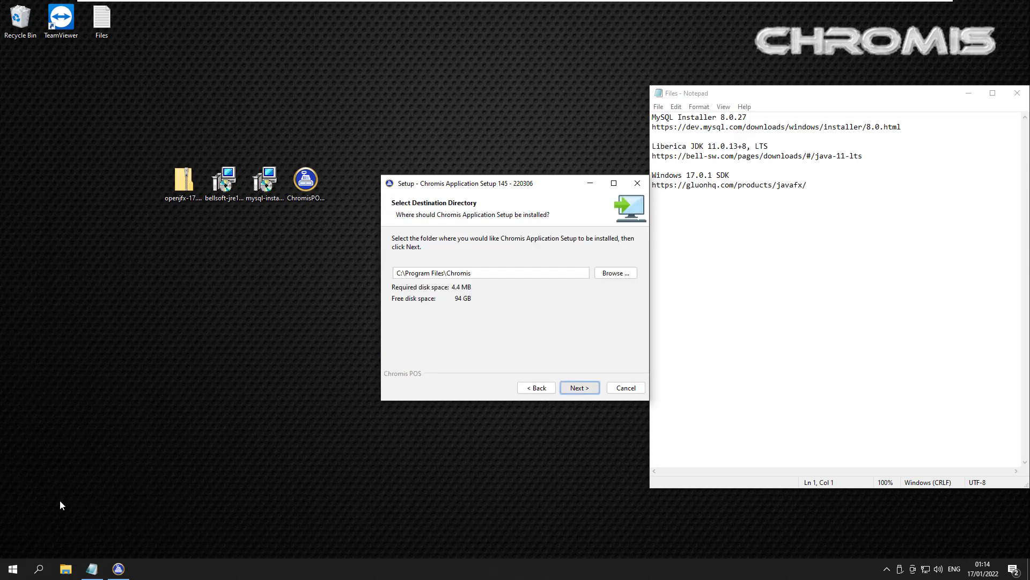
key(space)
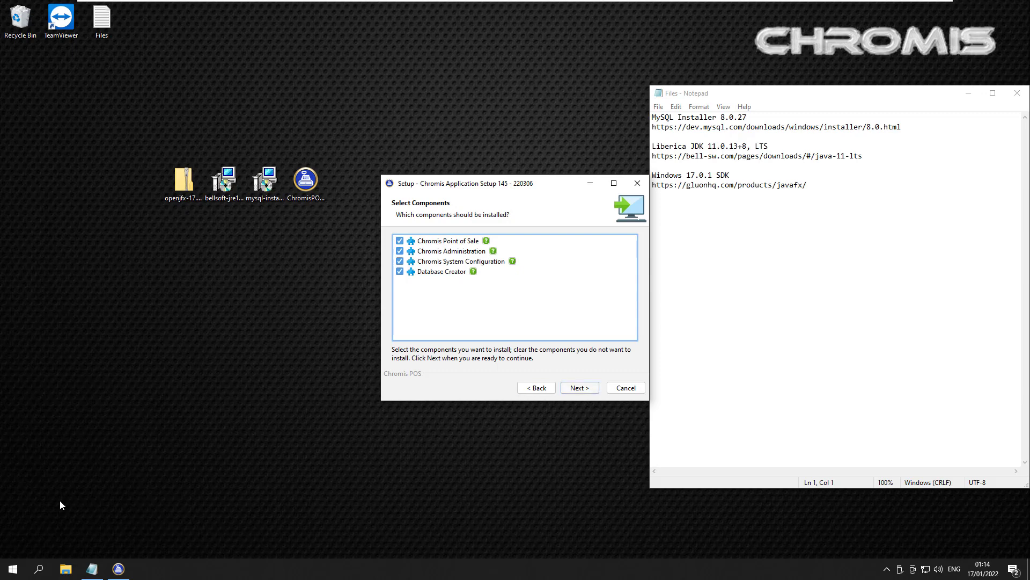
key(Return)
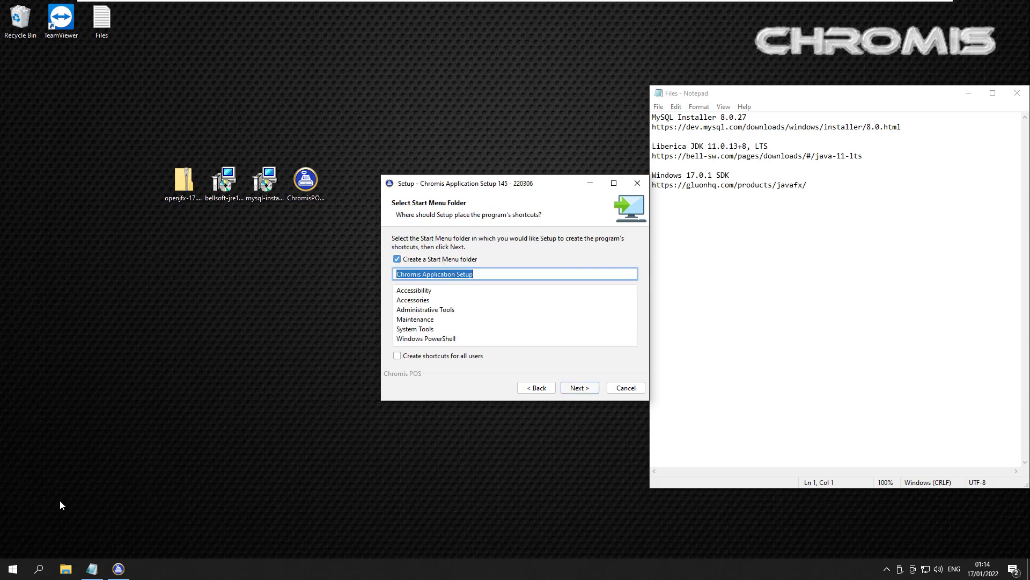
key(Return)
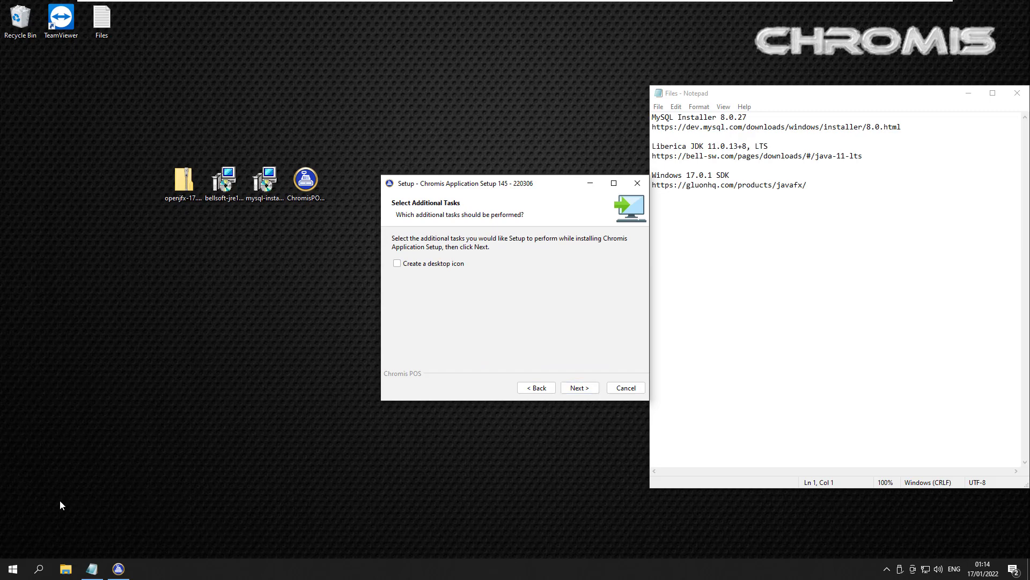
key(Return)
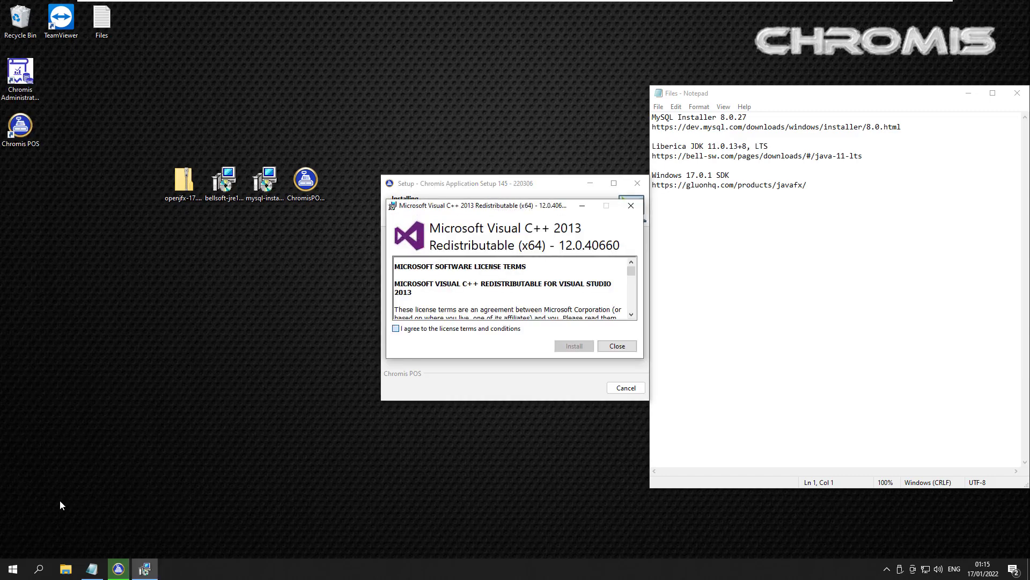
Step: Accept the Visual C++ 2013 licence, install the redistributable, and finish the setup wizard
key(space)
key(Return)
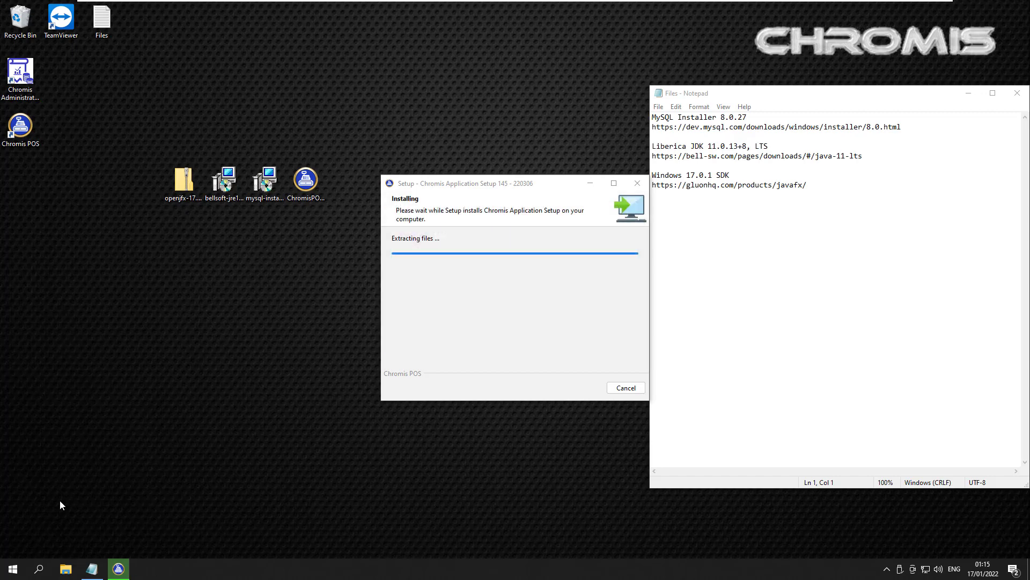
key(Return)
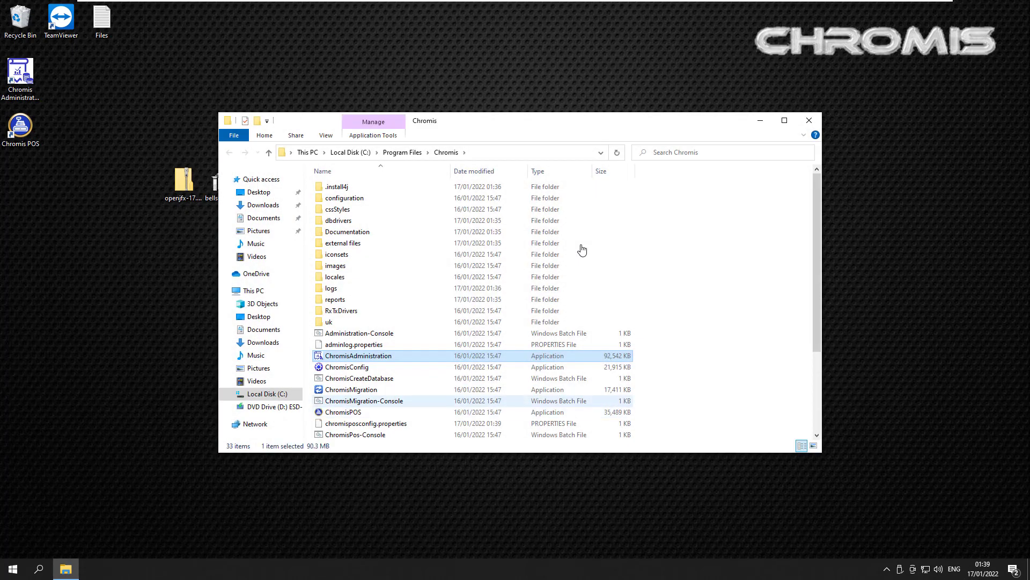
Step: Run ChromisCreateDatabase and create the chromispos database for user pos with its password
scroll(582, 250, down, 2)
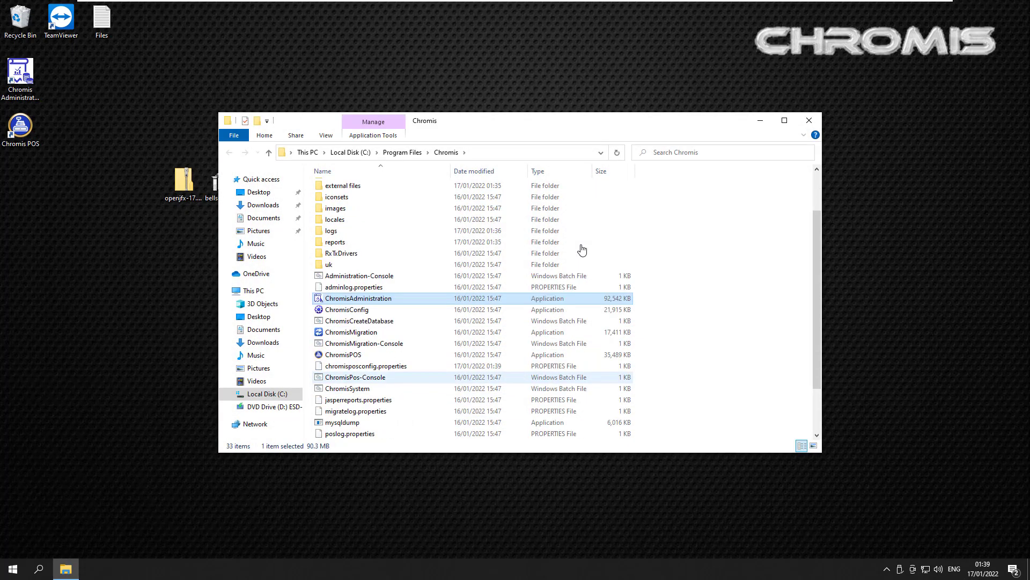
key(Down)
key(Down)
key(Return)
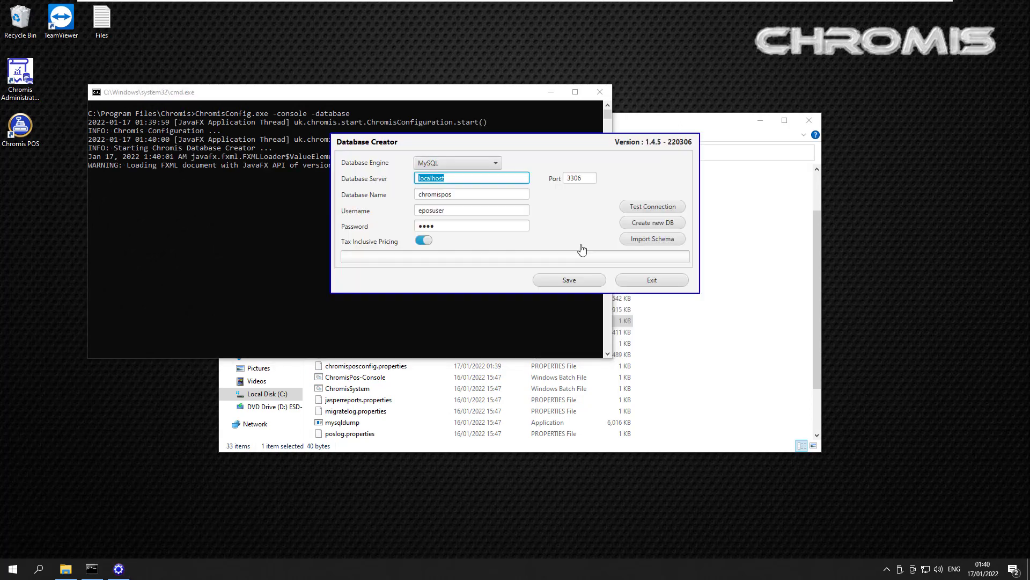
key(Tab)
key(Tab)
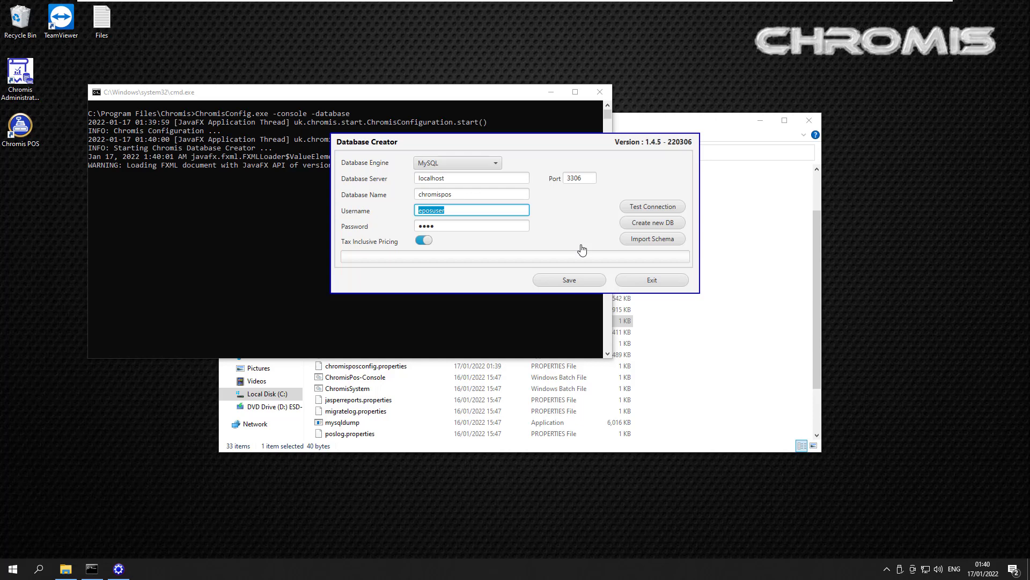
text(pos)
key(Tab)
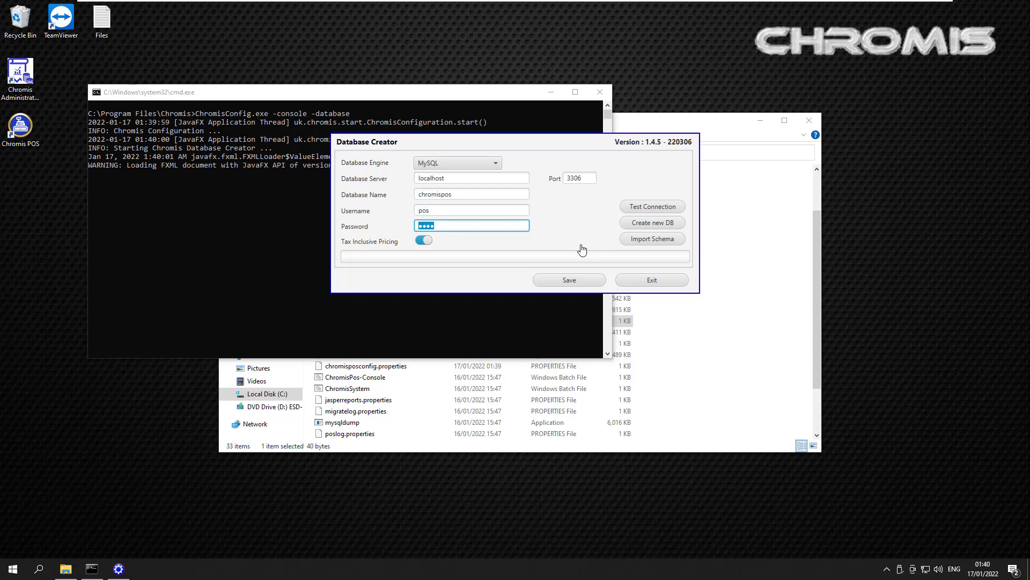
text(p)
key(Return)
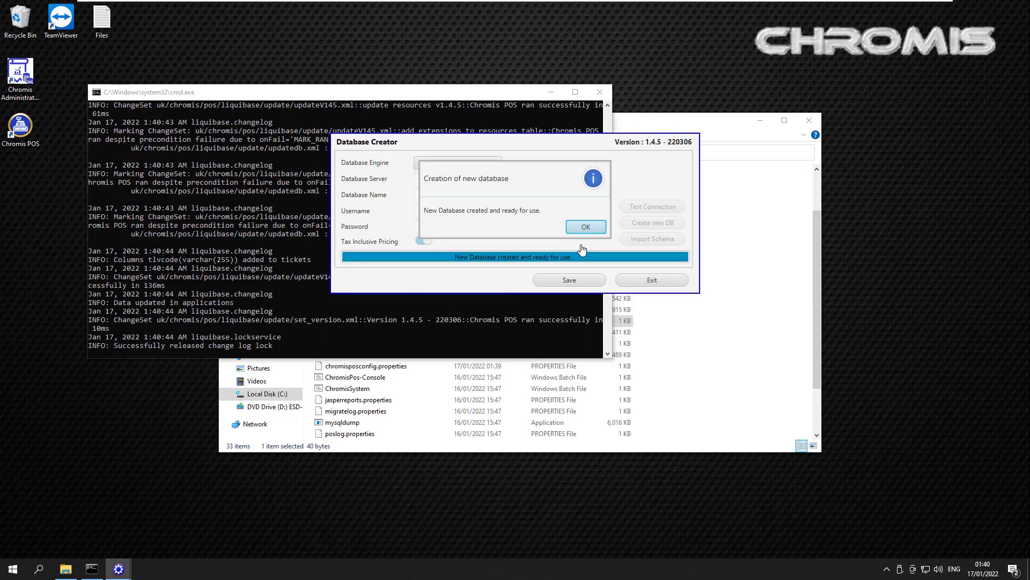
Step: Save the database settings and exit the Database Creator
key(Return)
key(Return)
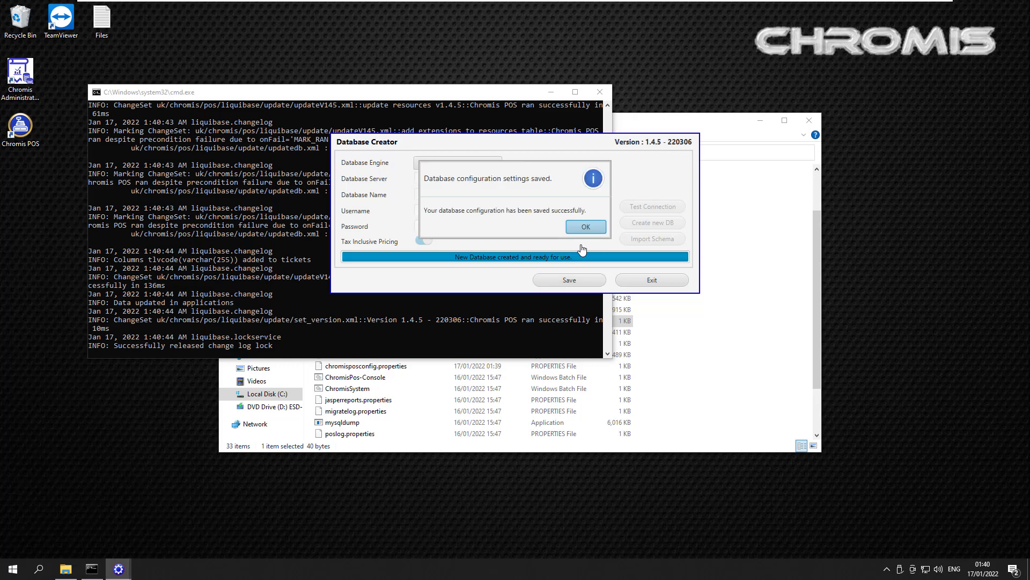
key(Return)
key(Tab)
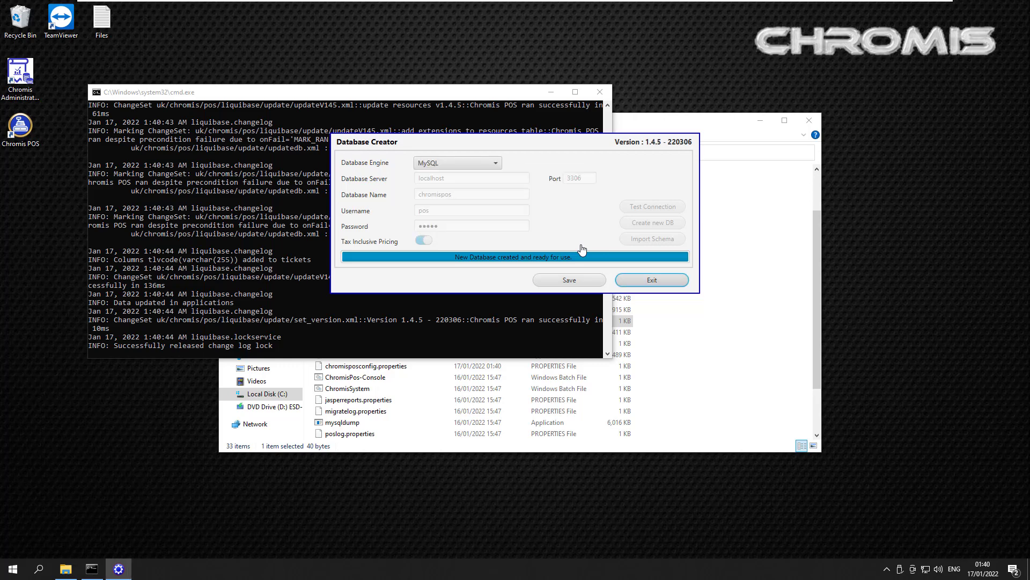
key(Return)
key(Down)
key(Down)
key(Down)
key(Down)
key(Down)
key(Down)
key(Down)
key(Down)
key(Down)
key(Down)
key(Down)
key(Down)
key(Down)
key(Down)
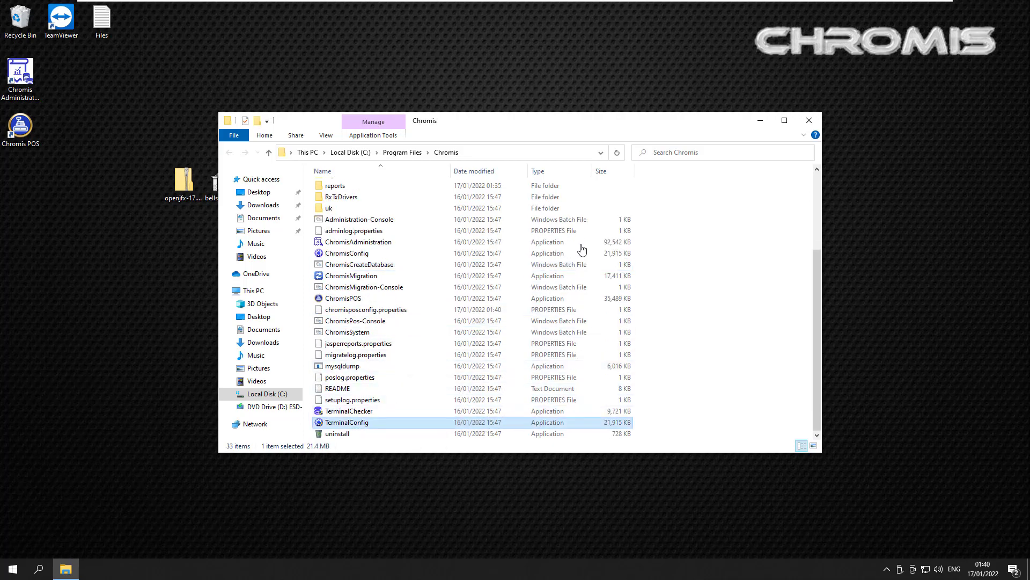
Step: Launch TerminalConfig as administrator, enter the database password and confirm the connection works
key(Return)
key(Left)
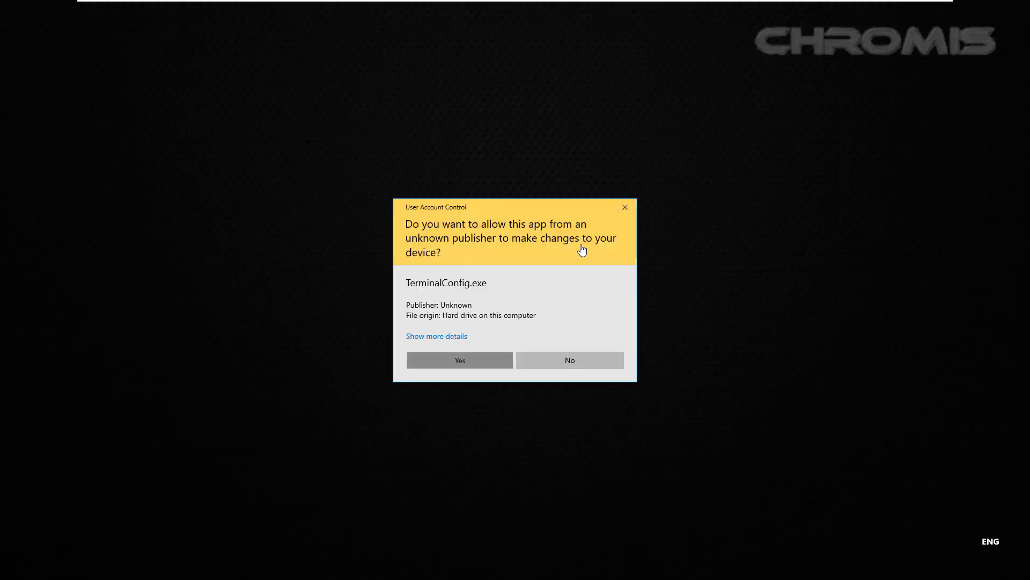
key(Return)
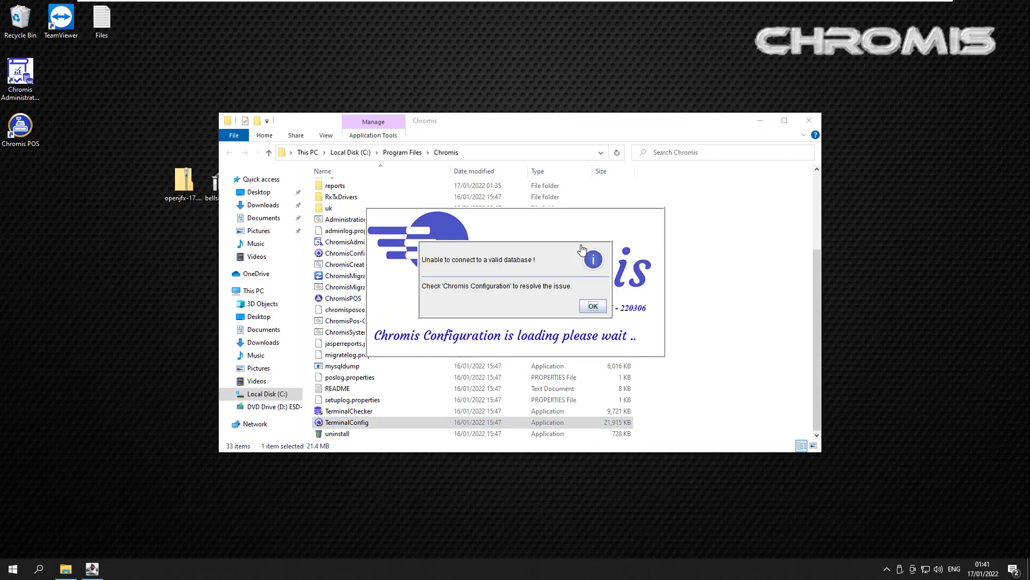
key(Return)
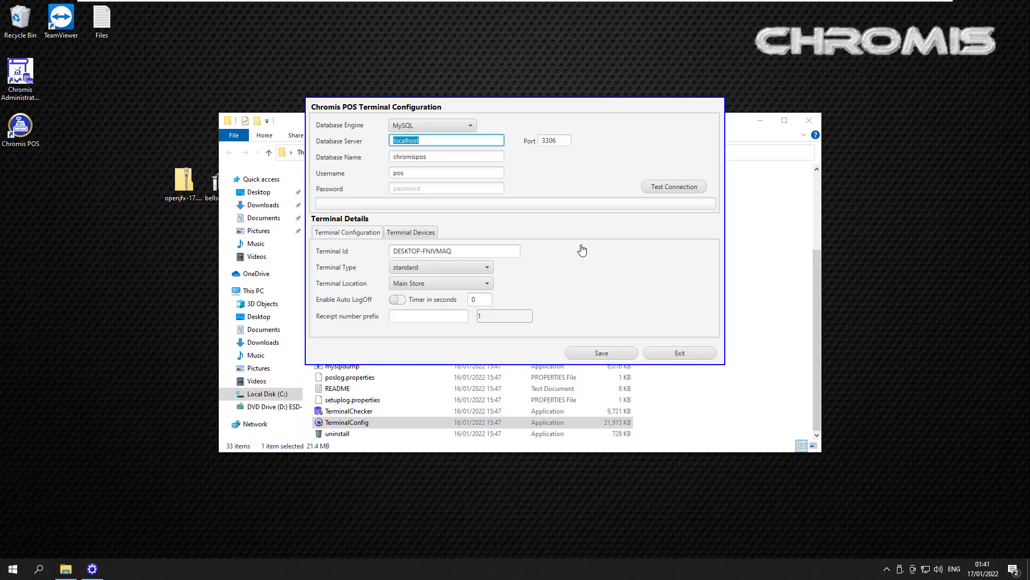
key(Tab)
key(Tab)
key(Tab)
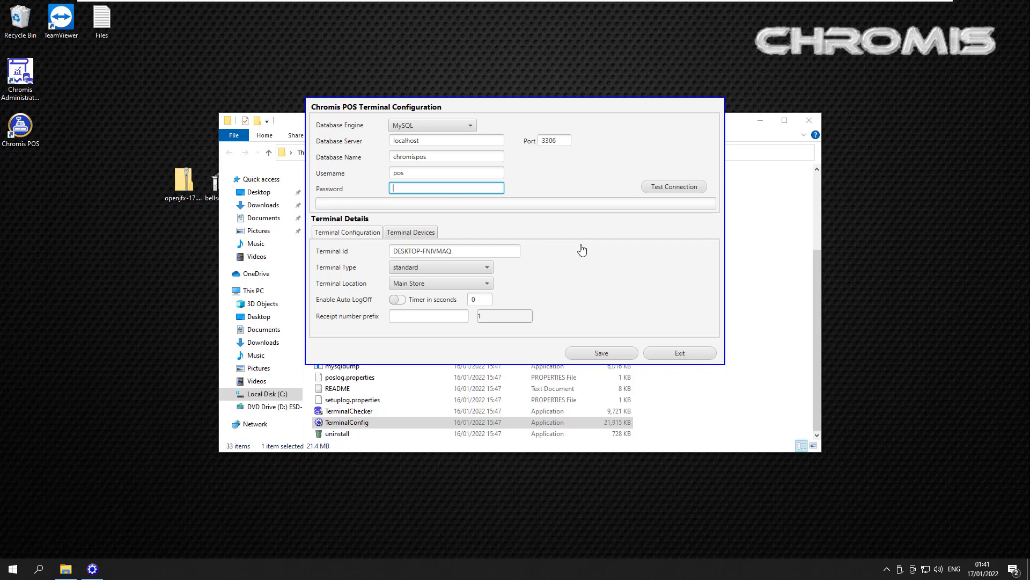
key(Tab)
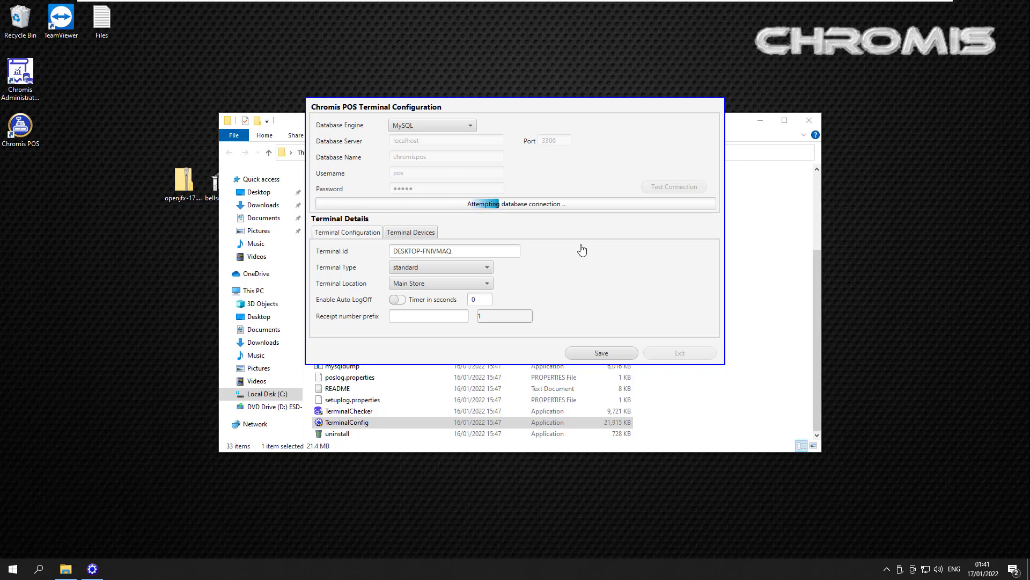
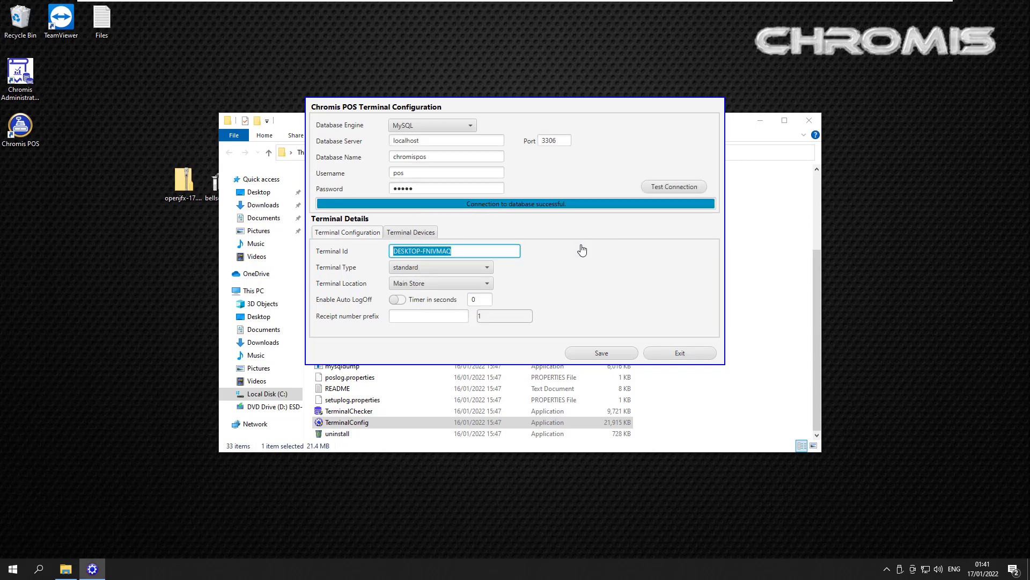
Step: Name the terminal Chromis-POS and set its type to restaurant
text(Chromis-POS)
key(Tab)
key(space)
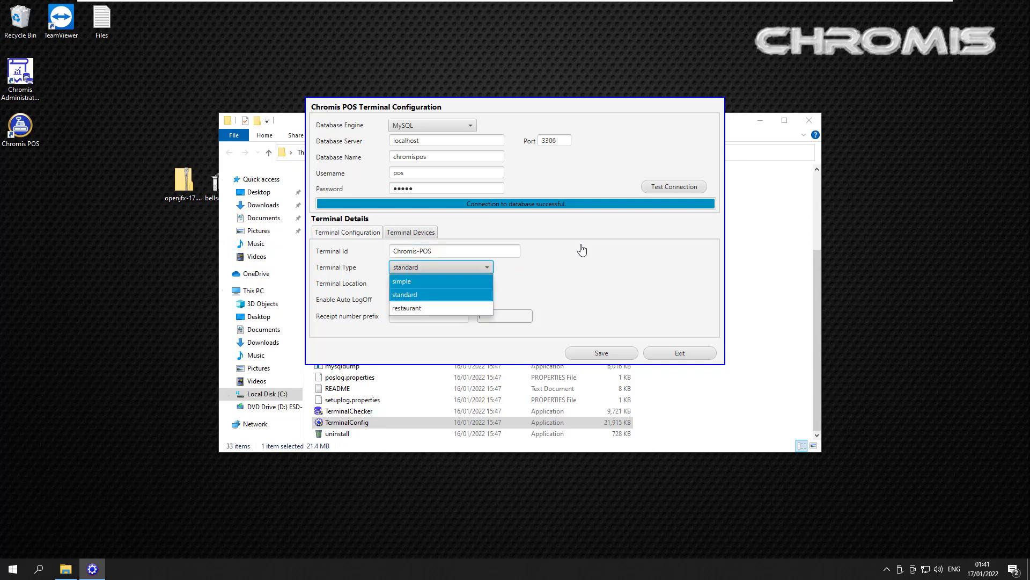
key(Down)
key(Down)
key(Return)
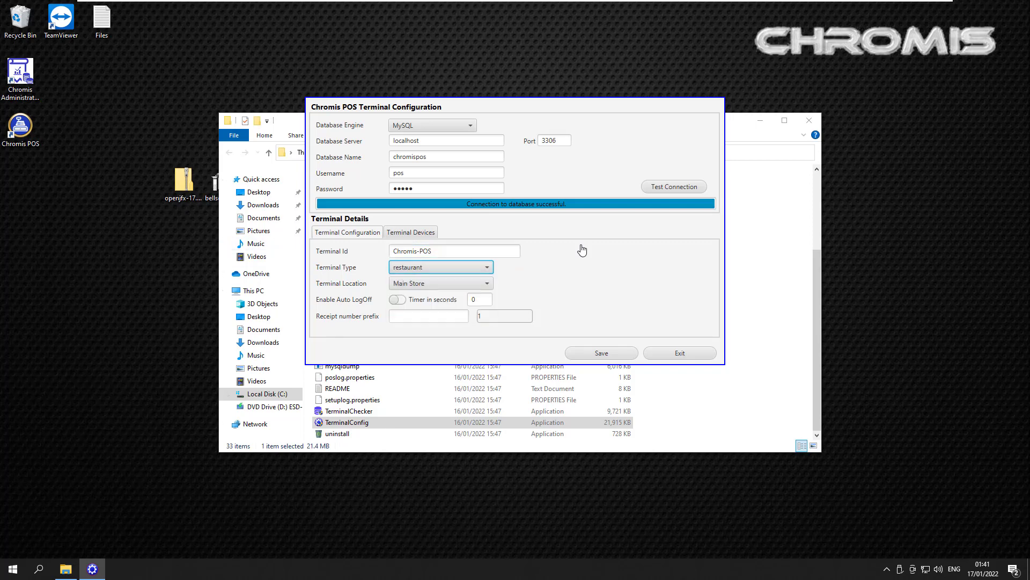
Step: Set the receipt printer to print to screen
key(ctrl+Tab)
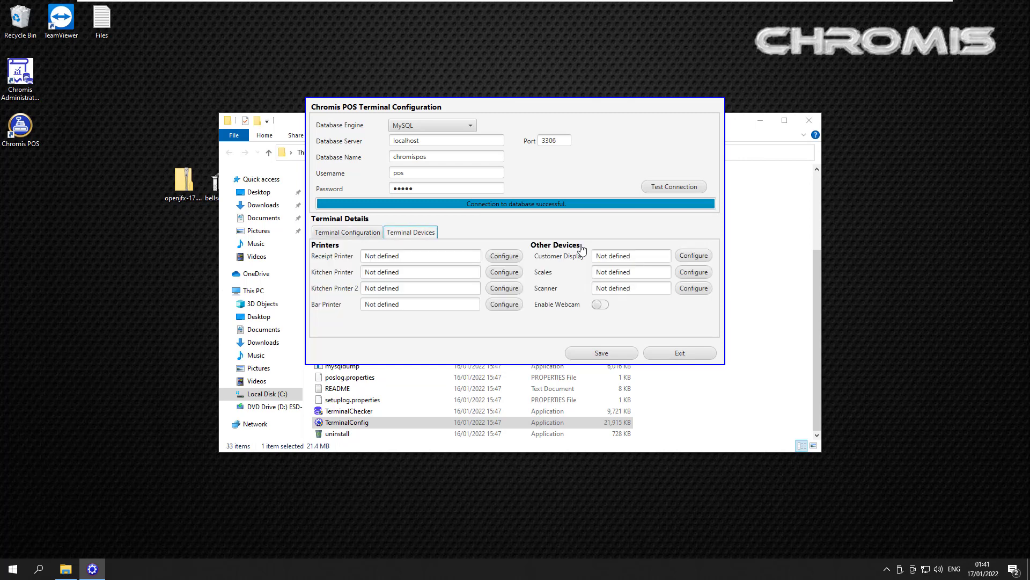
key(Tab)
key(space)
key(space)
key(Down)
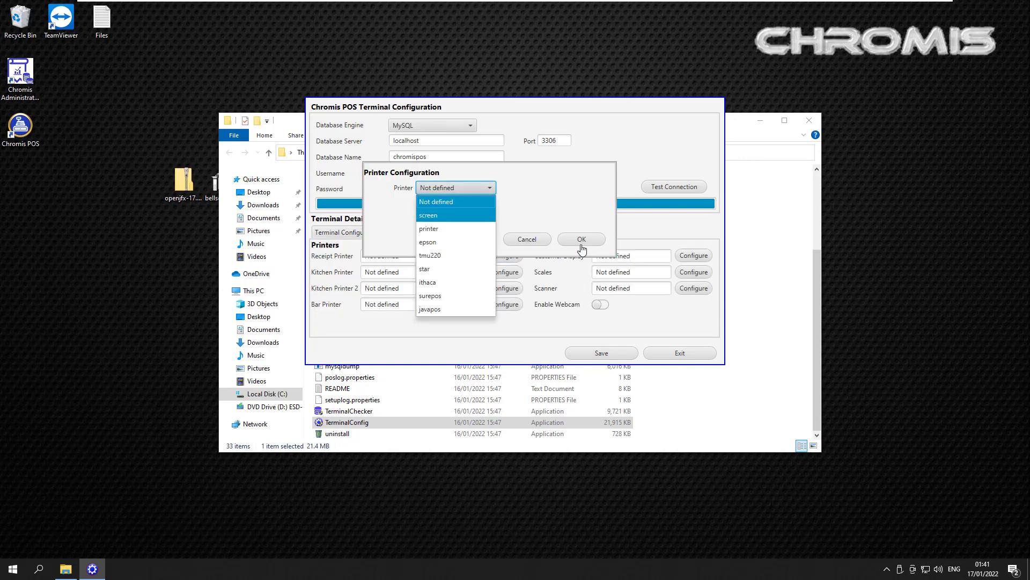
key(Return)
click(582, 244)
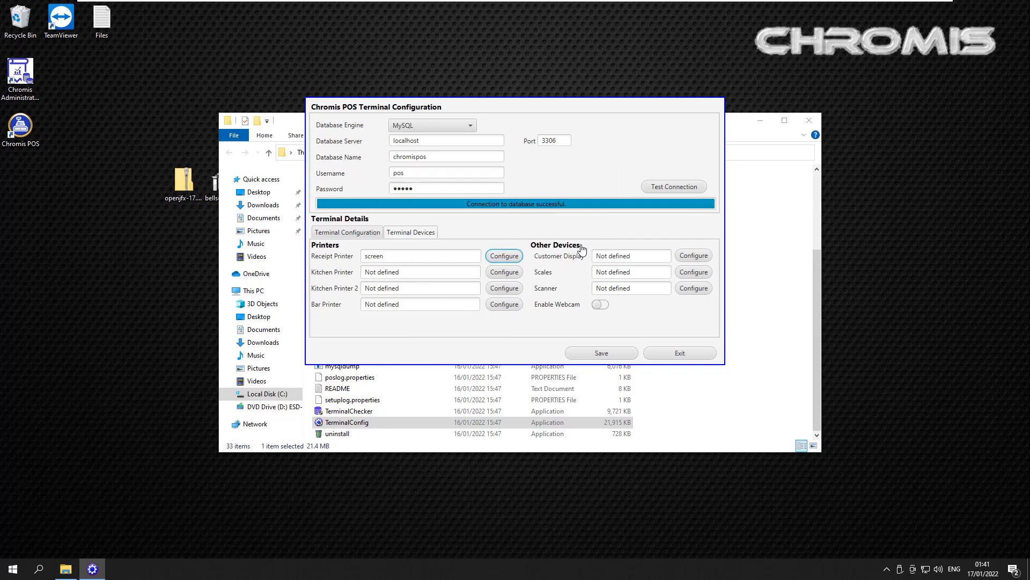
Step: Save the terminal configuration and exit it
key(alt+s)
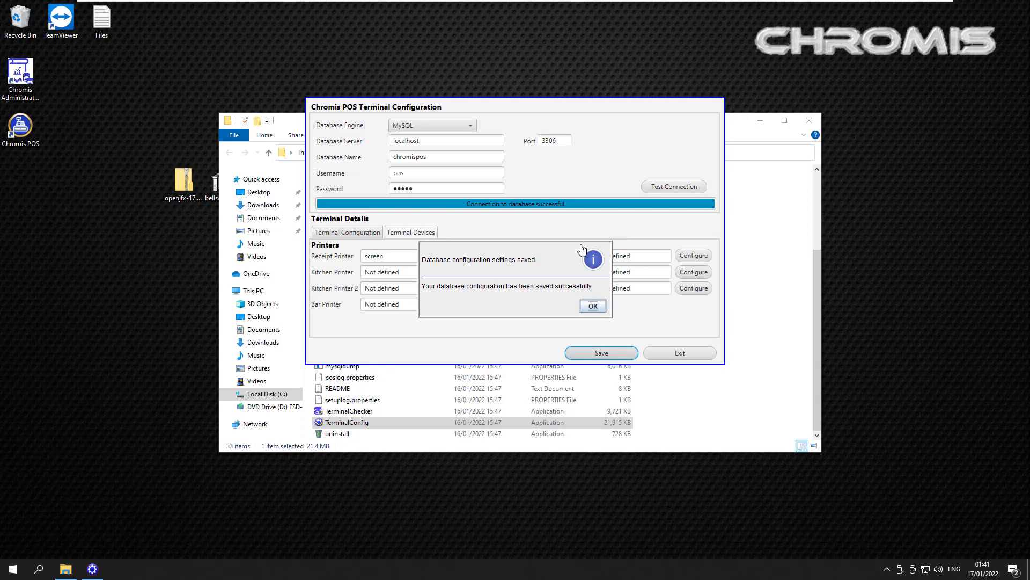
key(Return)
key(Tab)
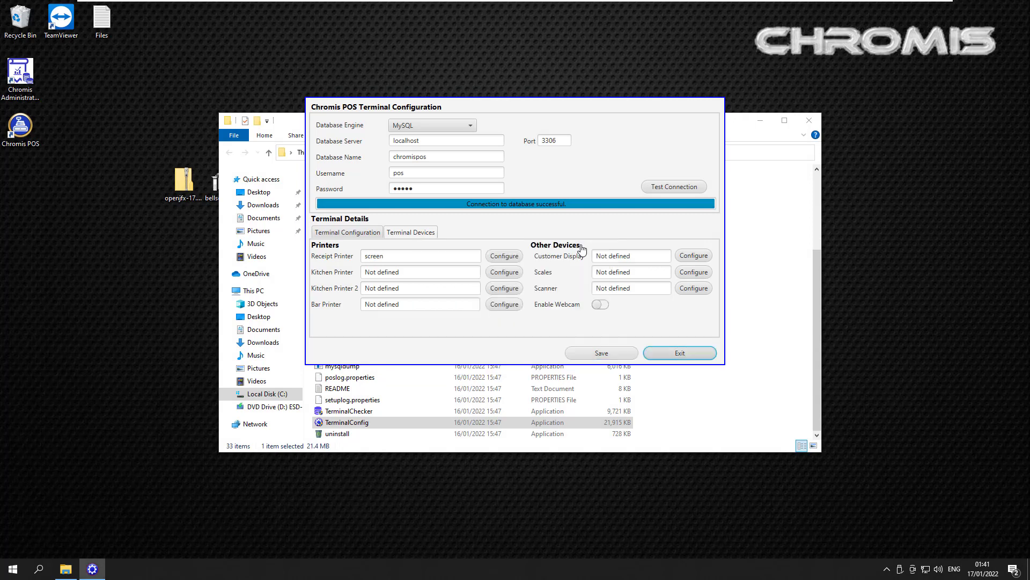
key(Return)
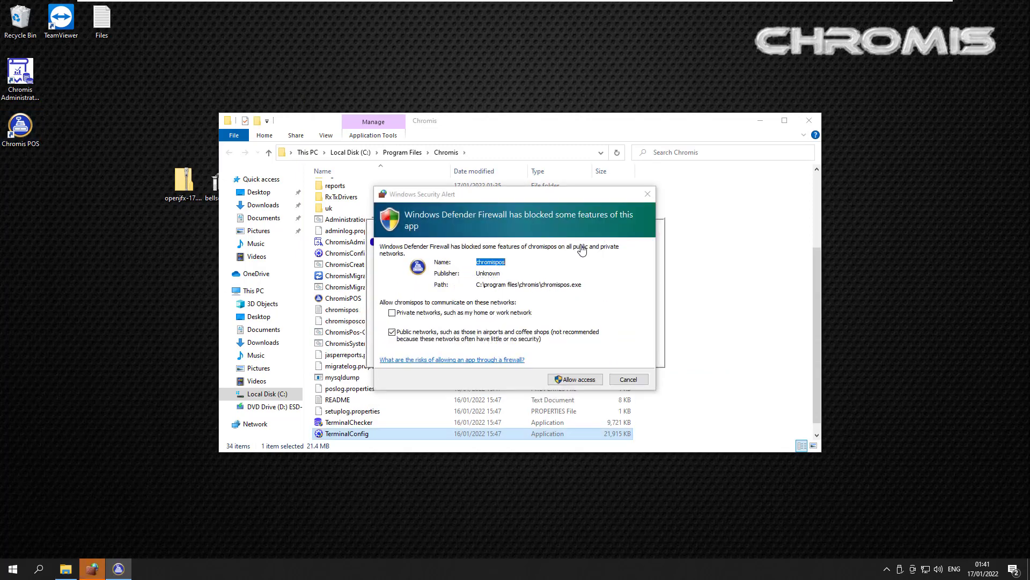
Step: Dismiss the firewall alert, log in as Administrator, then log out and exit Chromis POS
key(Escape)
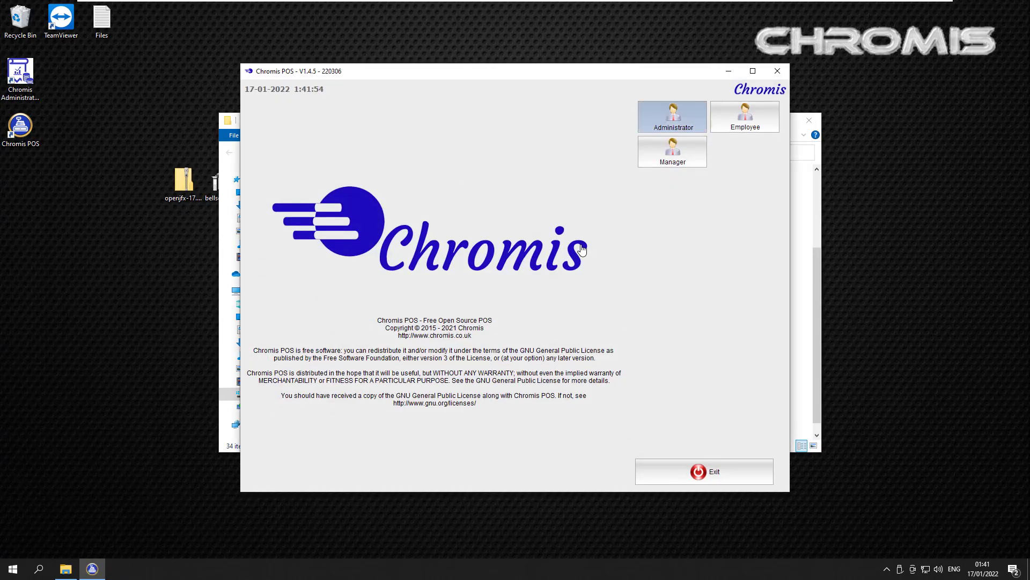
key(Return)
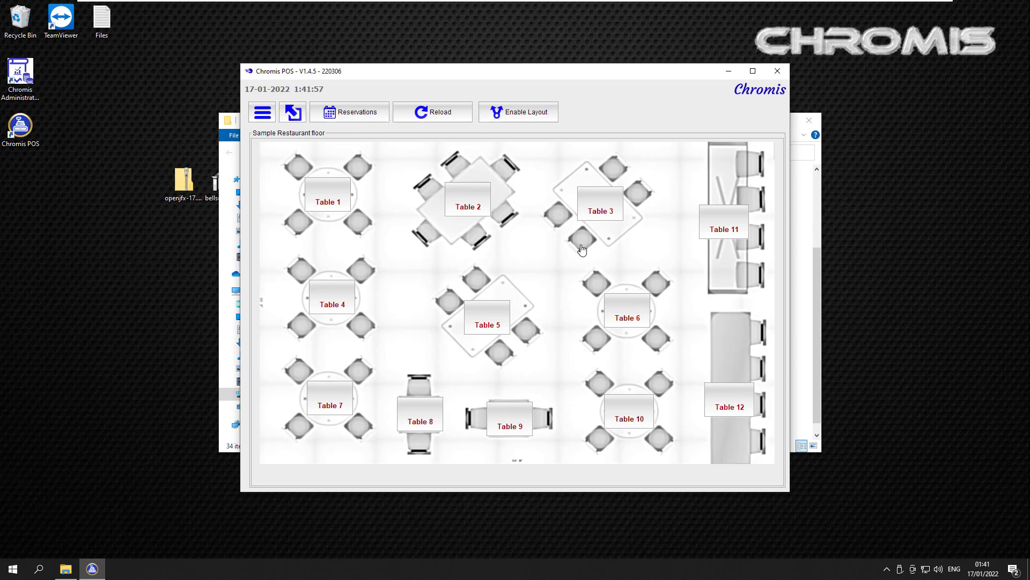
key(space)
key(Up)
key(Up)
key(Up)
key(Up)
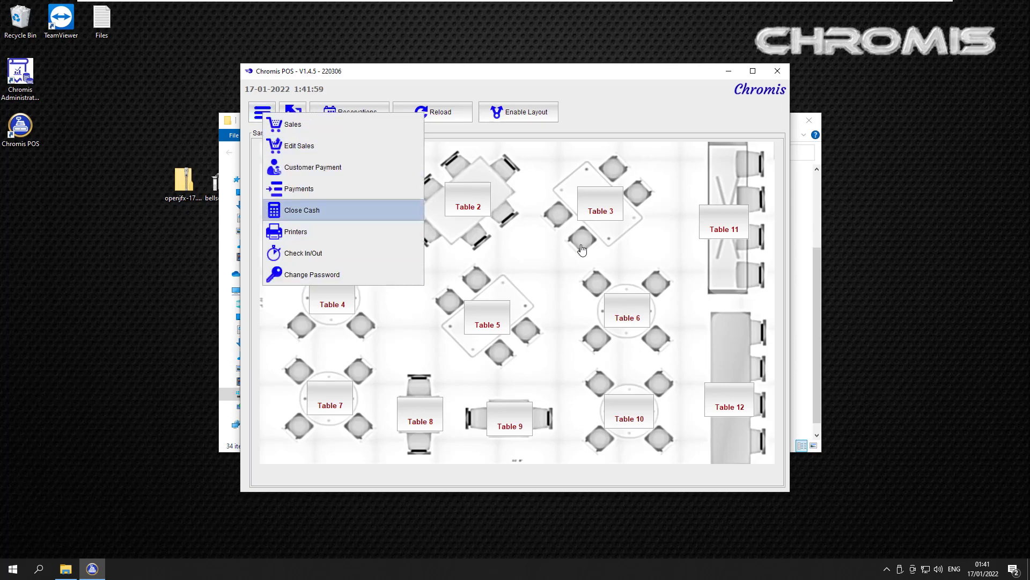
key(Tab)
key(space)
key(space)
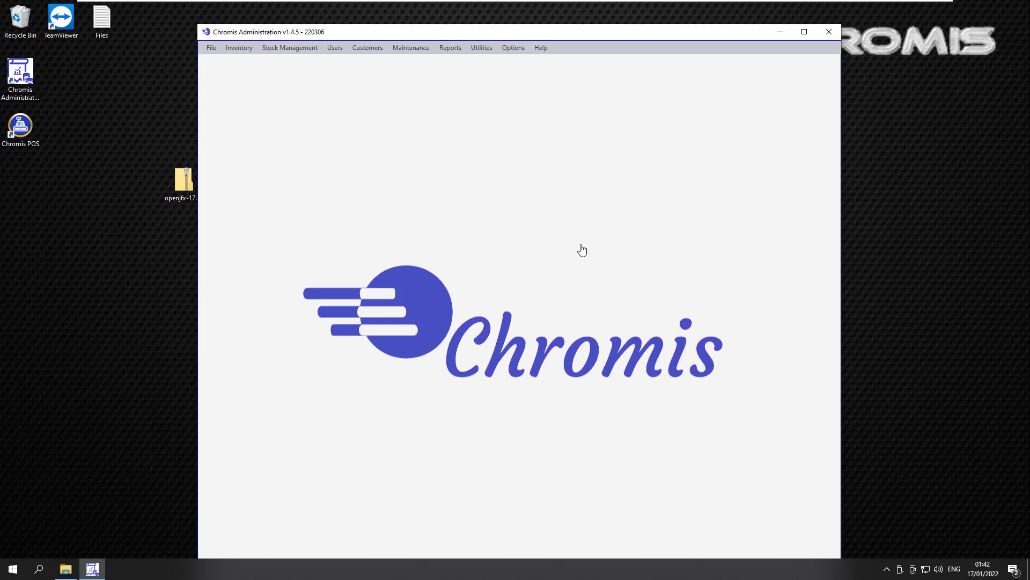
Step: Review a role's permissions and reports in the User Roles editor
key(alt+u)
key(Down)
key(Down)
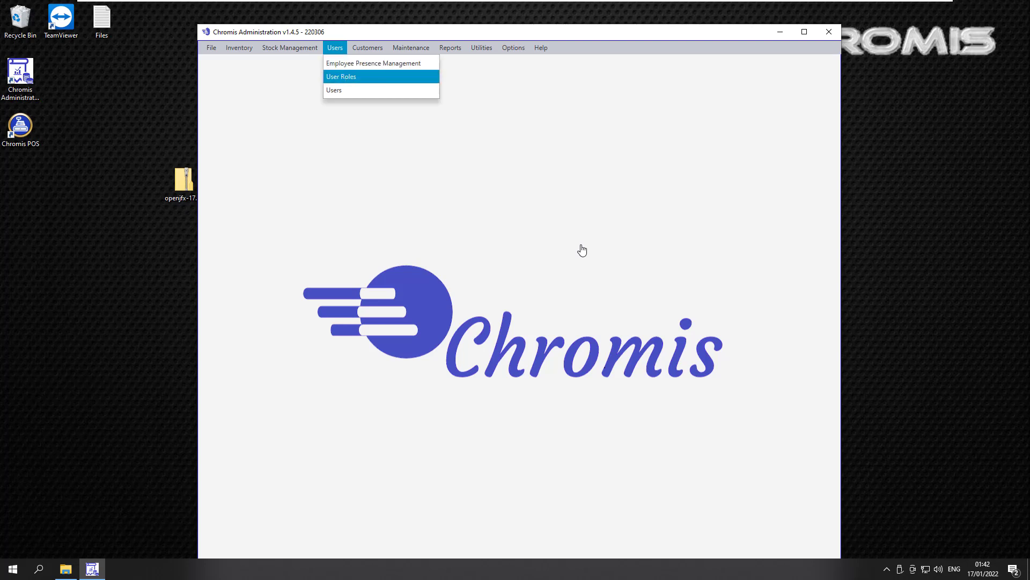
key(Escape)
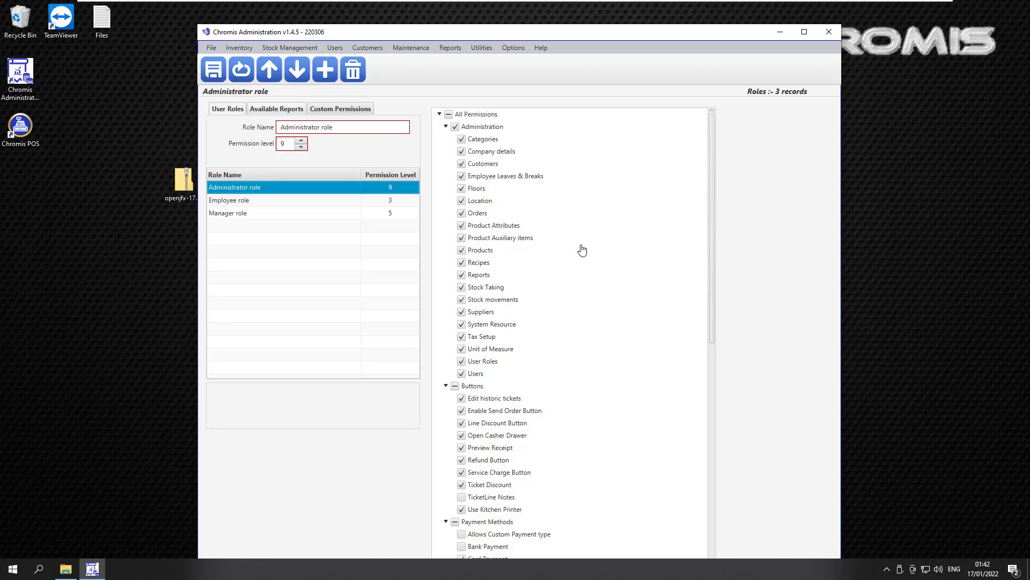
key(ctrl+Tab)
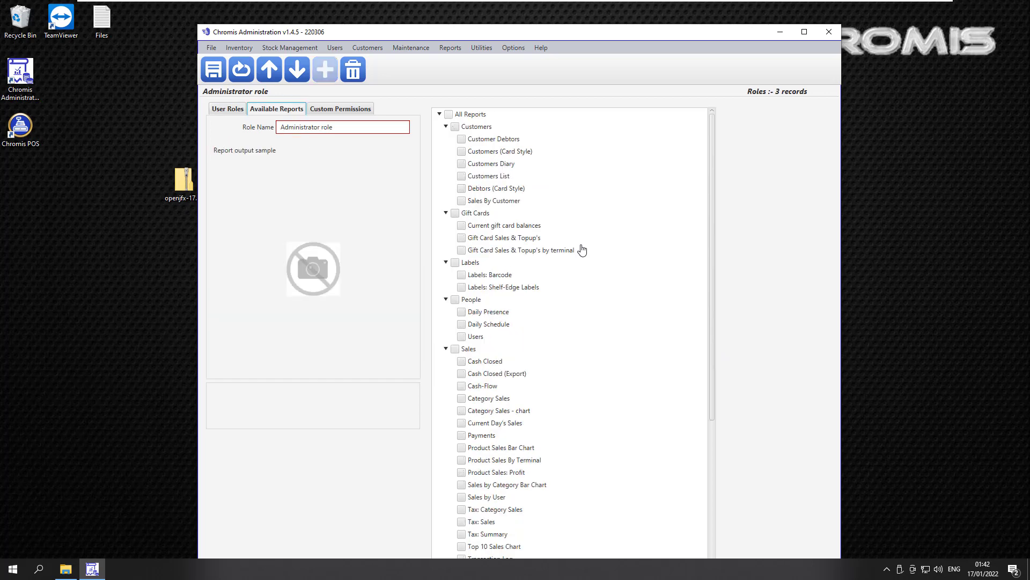
key(ctrl+shift+Tab)
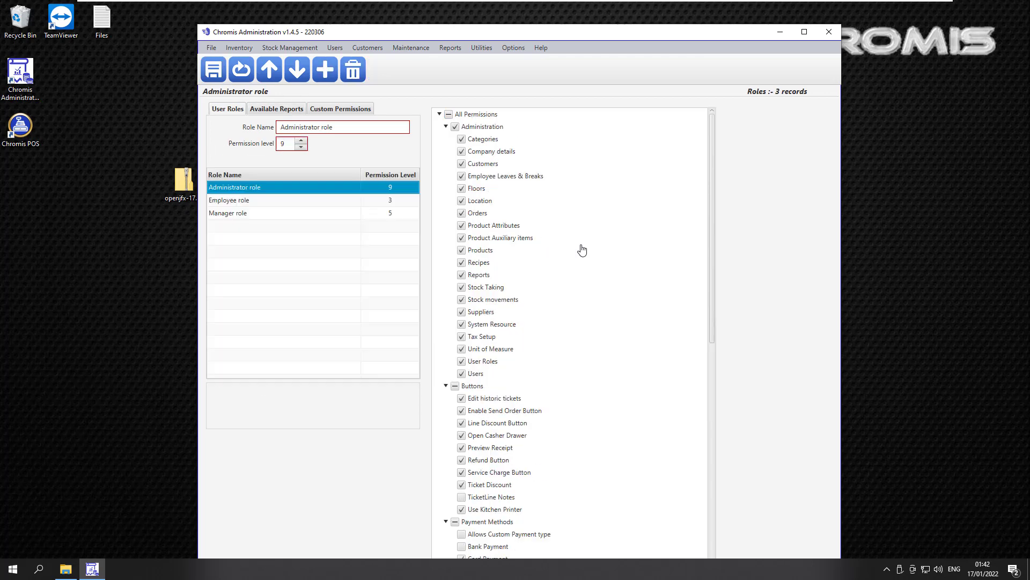
Step: Start a new product with reference 001, barcode 001 and description Apples
key(alt+i)
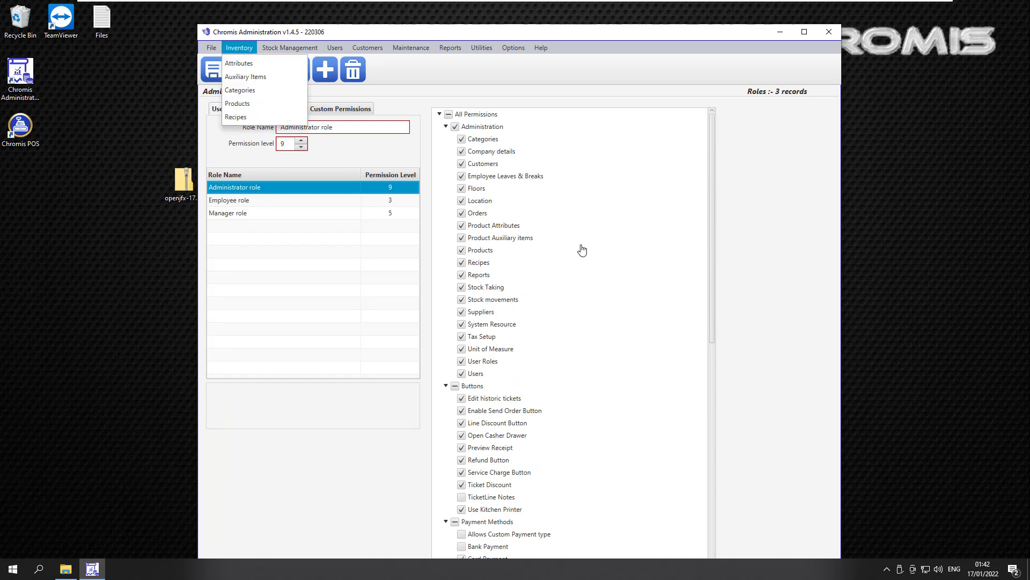
key(Down)
key(Down)
key(Down)
key(Down)
key(Escape)
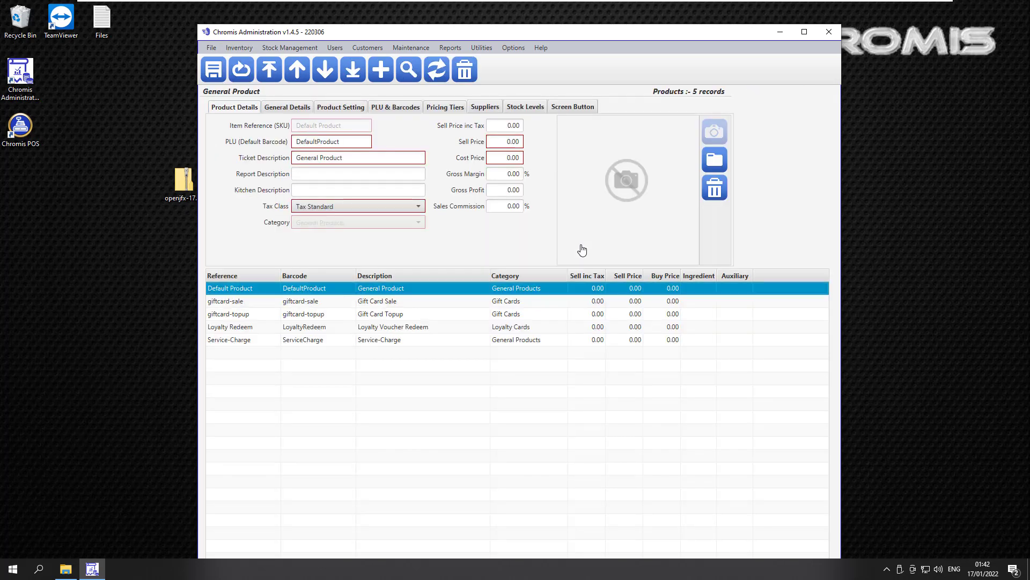
key(ctrl+n)
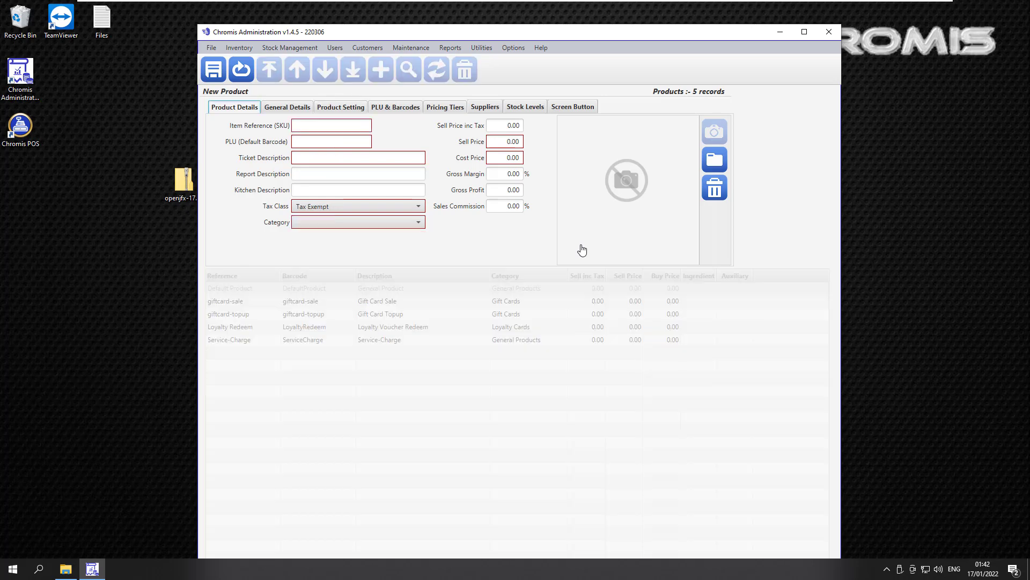
text(001)
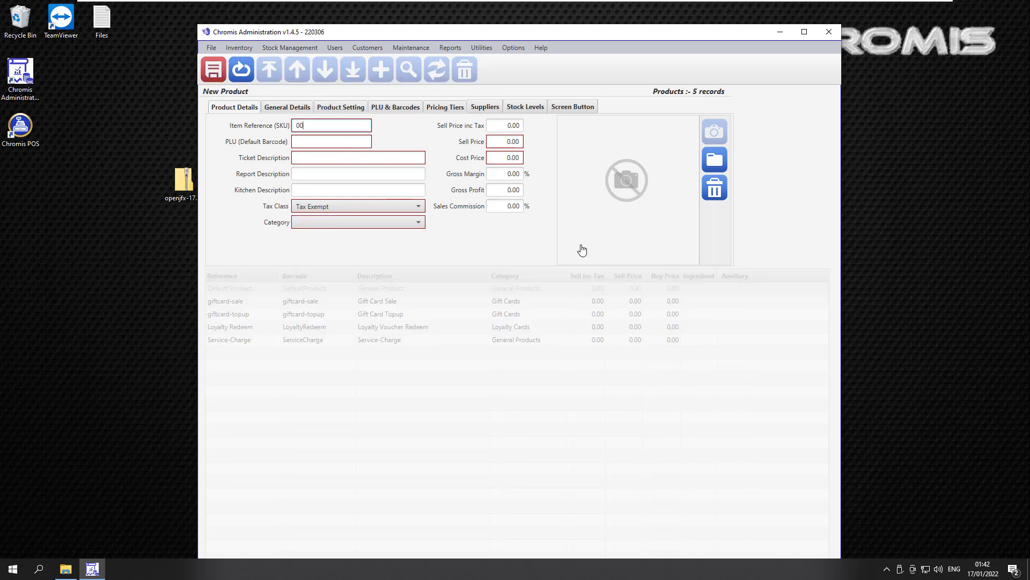
key(Tab)
text(001)
key(Tab)
text(A)
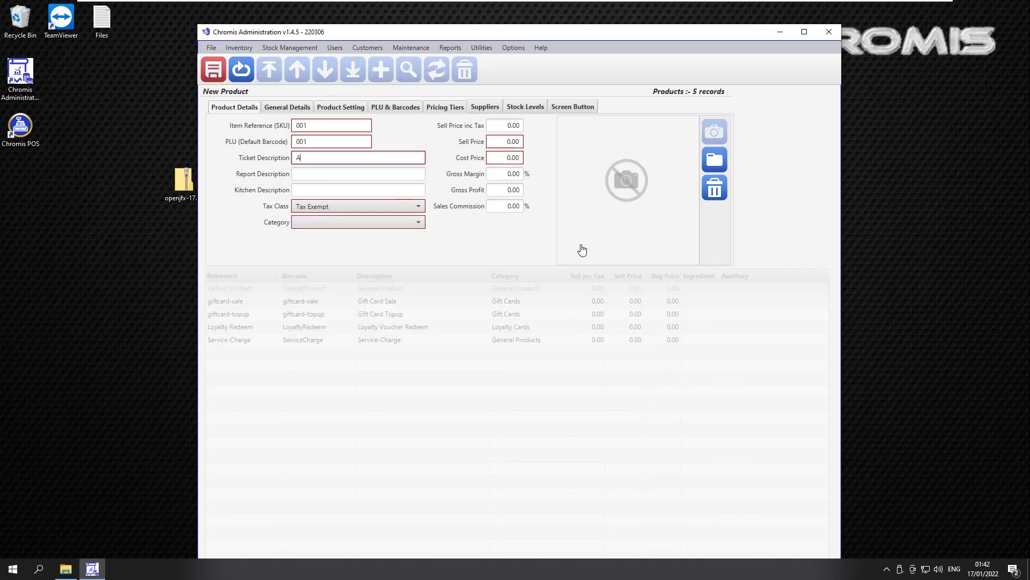
text(pples)
key(Tab)
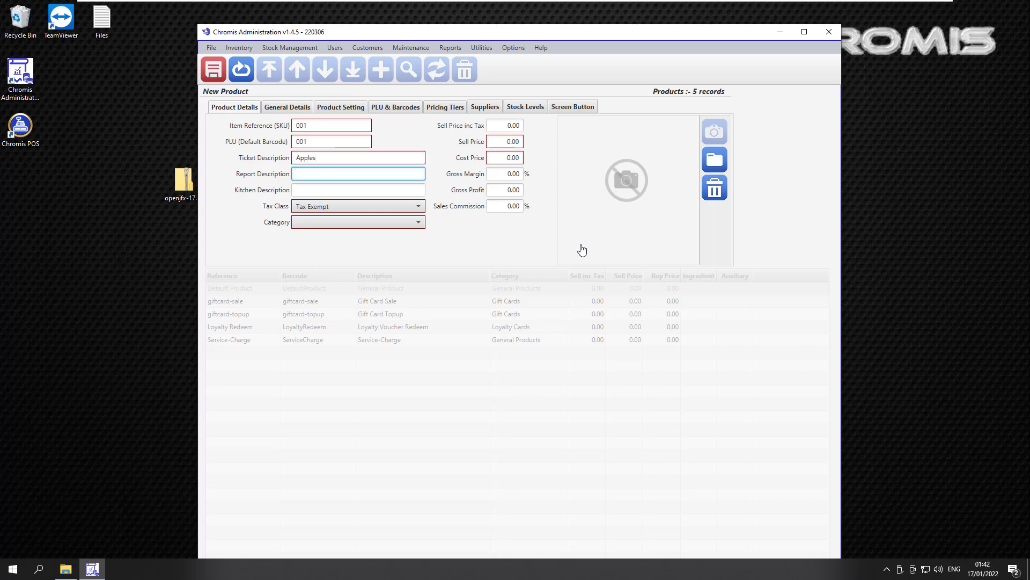
Step: Set category General Products, sell price 5 and cost 1, save, and close Administration
key(Tab)
key(Tab)
key(Tab)
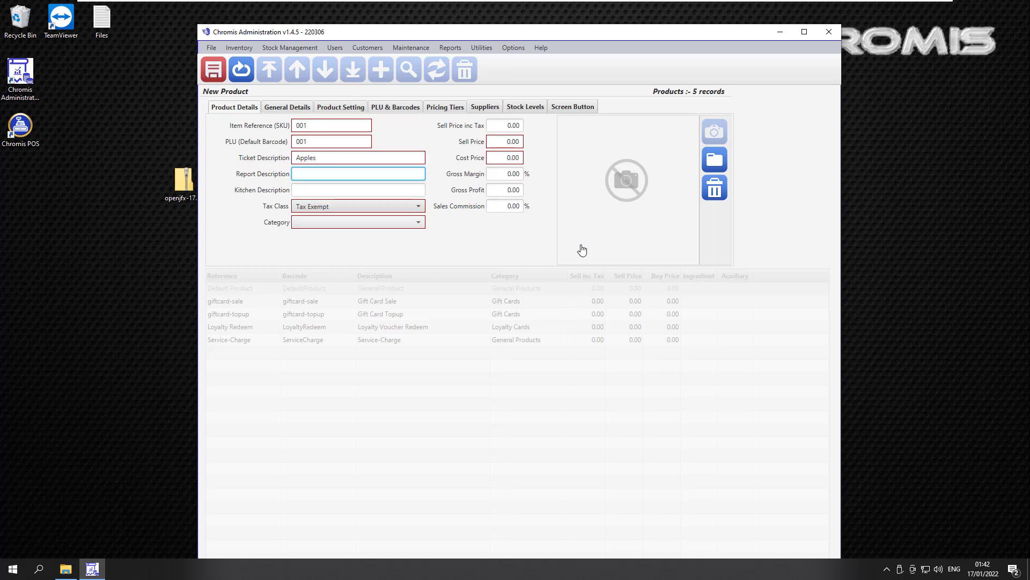
key(Down)
key(Return)
key(Tab)
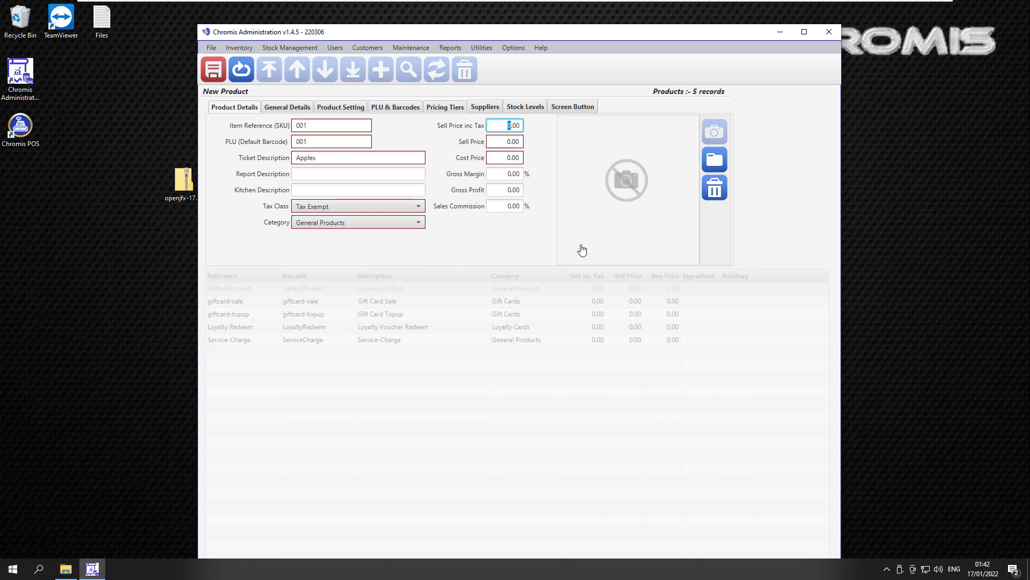
text(5)
key(Tab)
text(1)
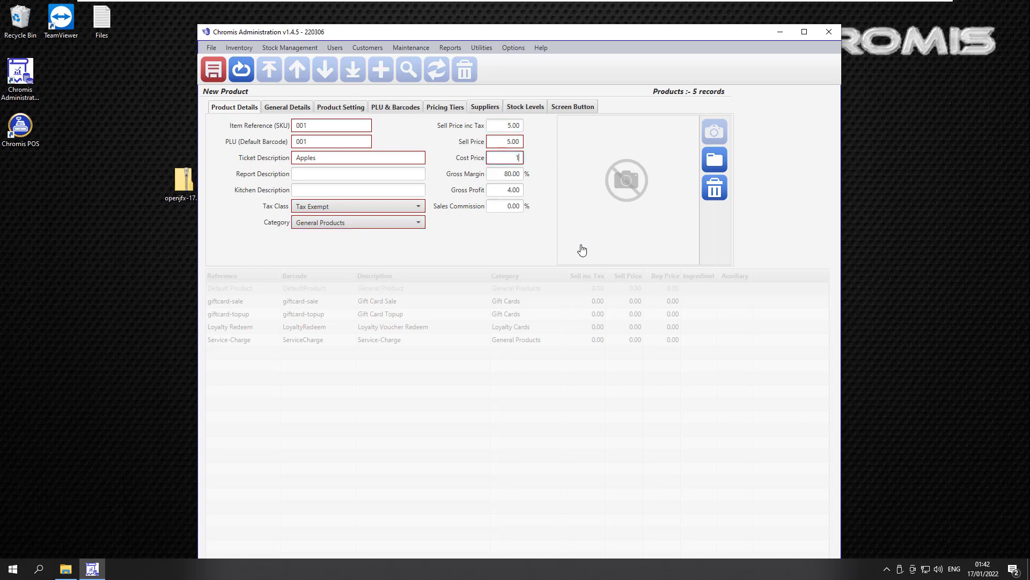
key(Tab)
key(ctrl+s)
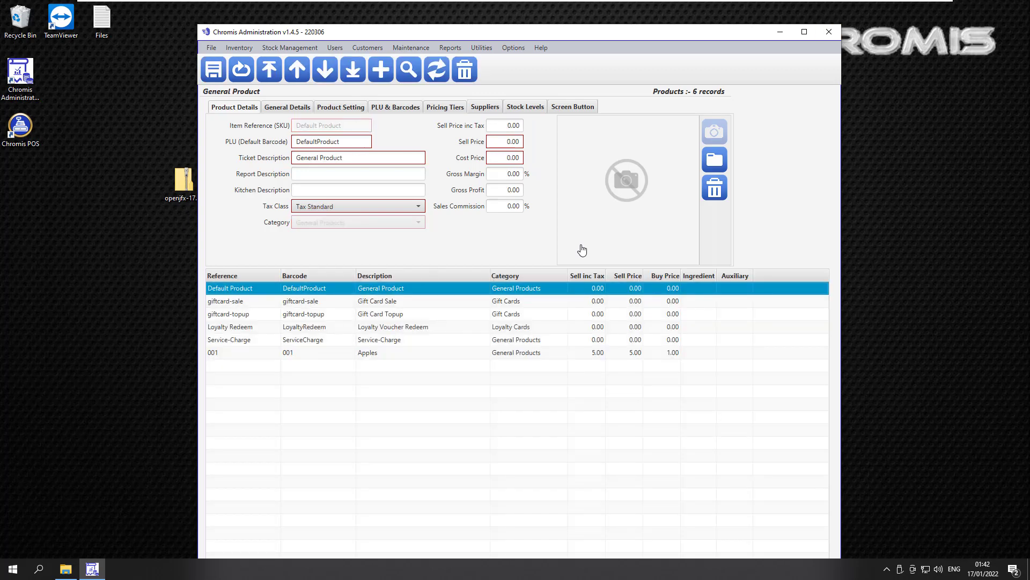
key(alt+F4)
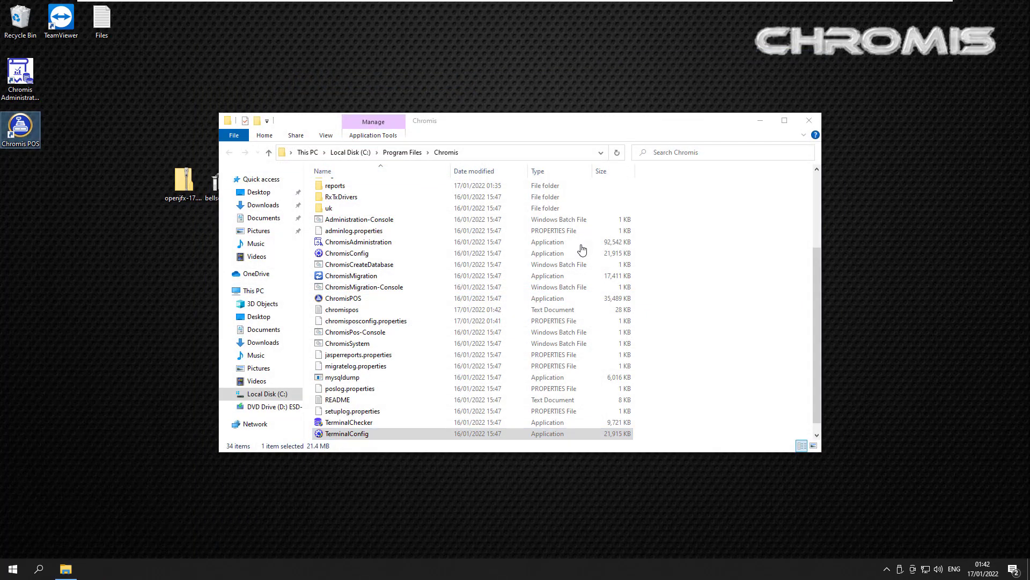
Step: Launch Chromis POS as Administrator and add one Apples to a Table 1 ticket
key(Return)
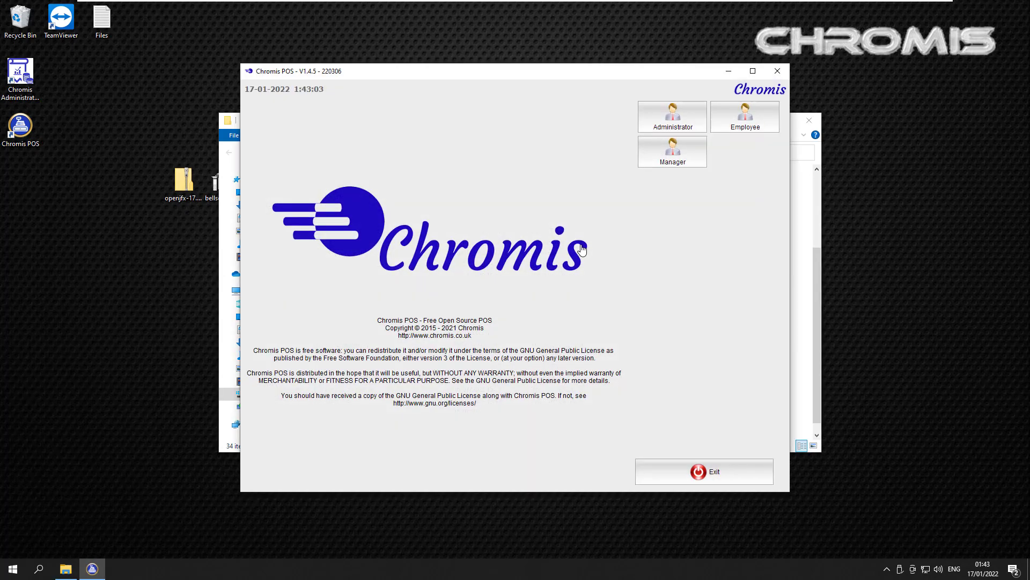
key(Return)
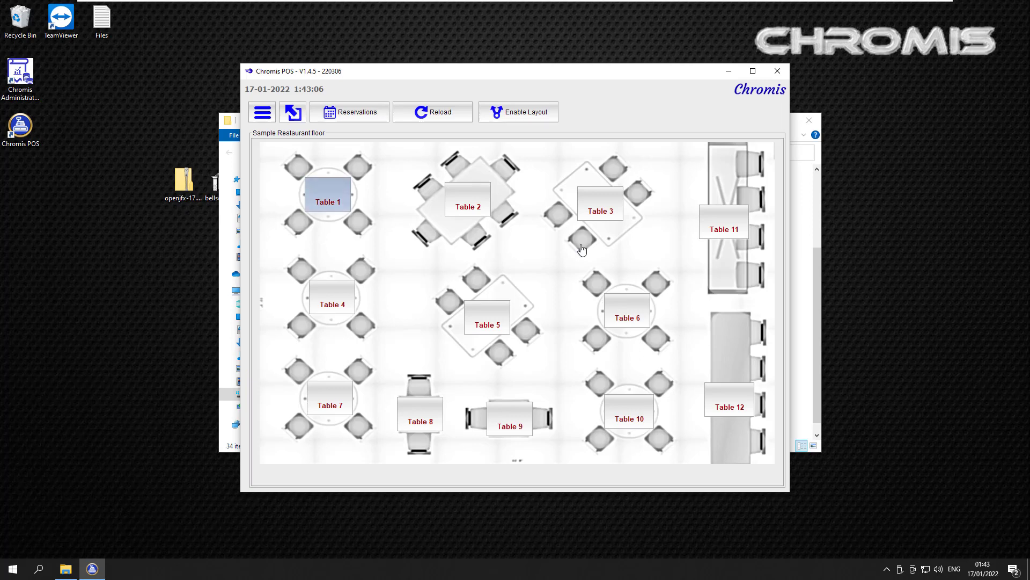
key(Return)
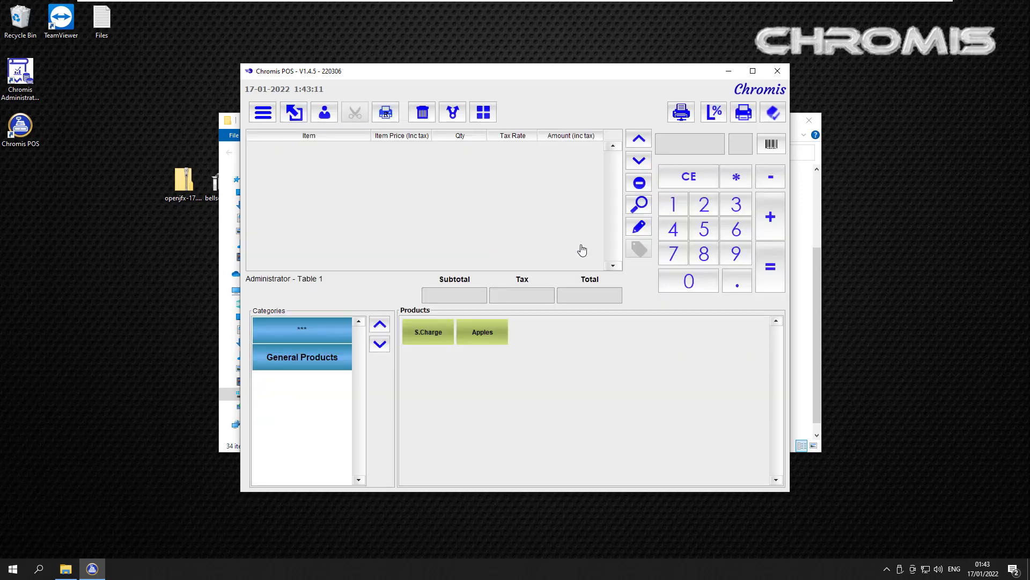
key(Return)
Step: Pay the ticket with £50 cash, giving £45 change
key(equal)
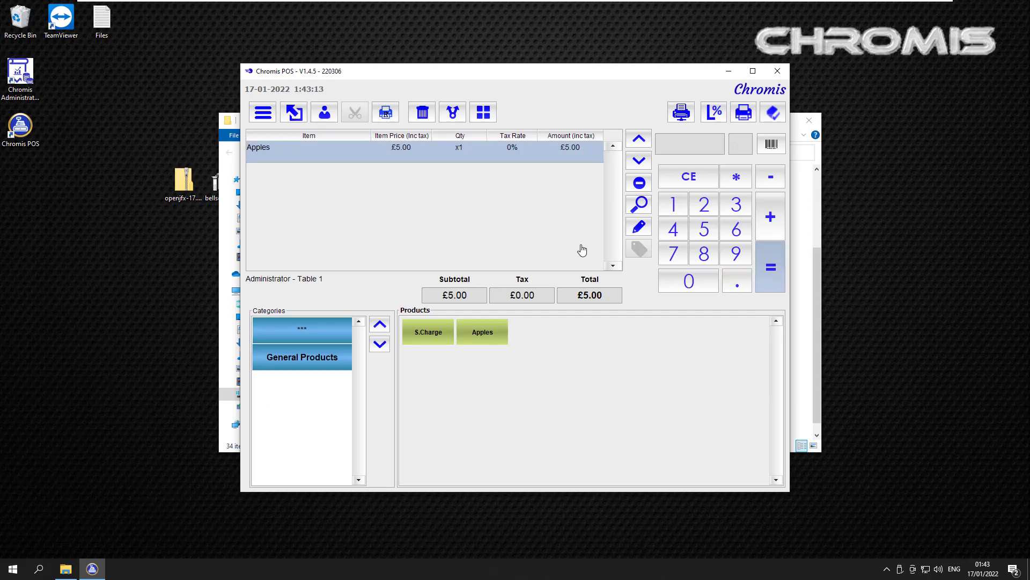
text(50)
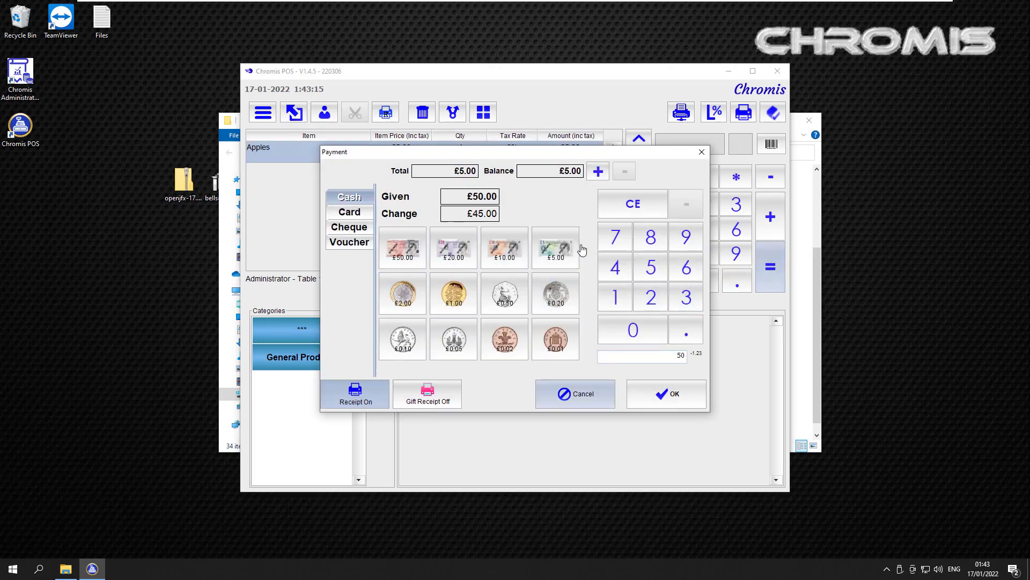
key(Return)
key(Return)
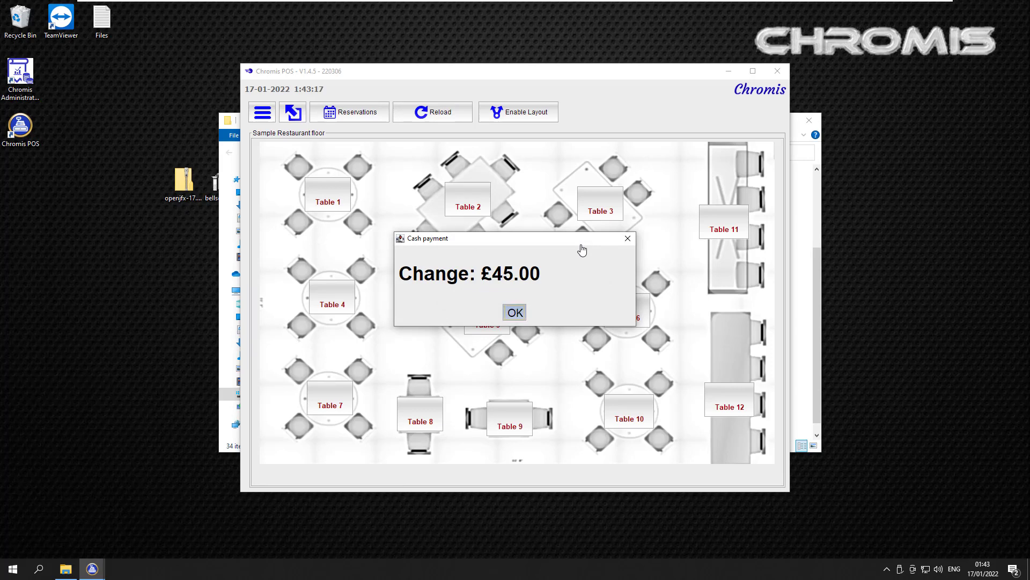